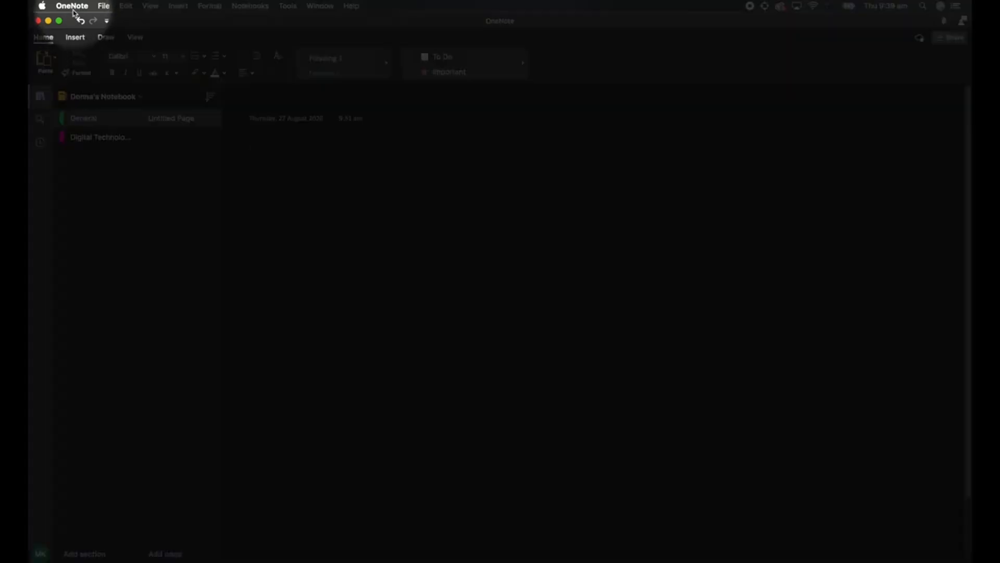
Turn off Dark Mode in the General preferences and close the preferences window.
left_click(73, 6)
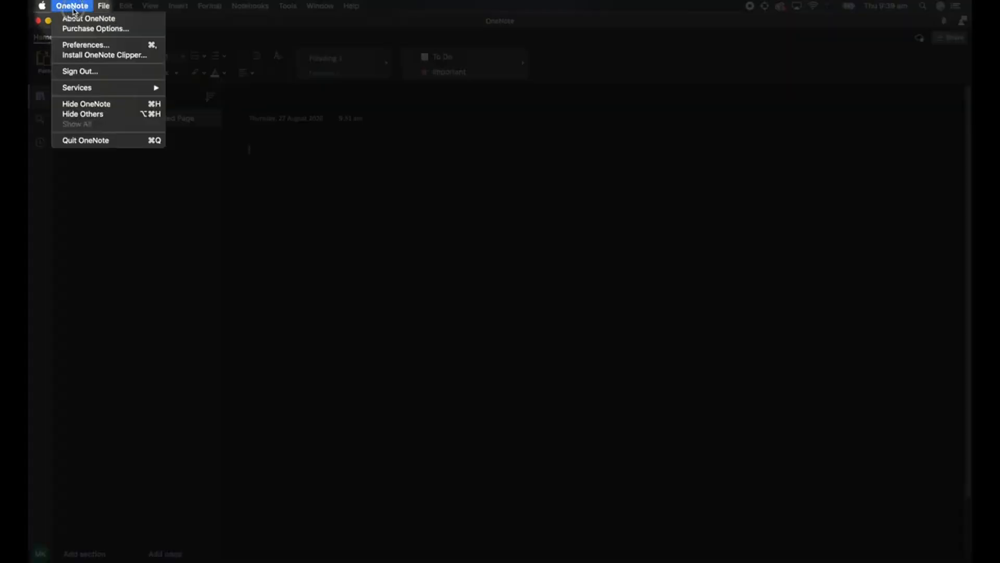
left_click(81, 45)
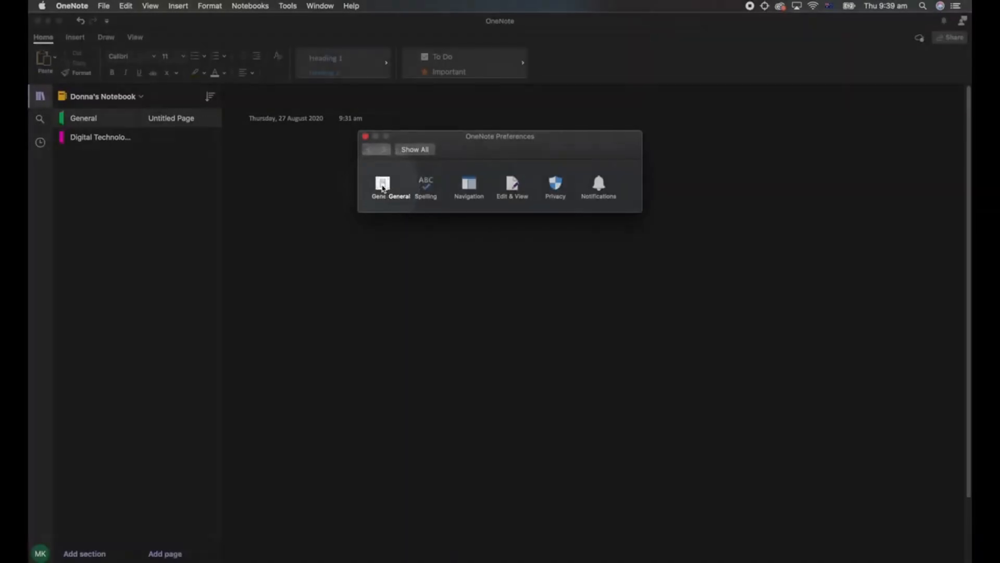
left_click(383, 186)
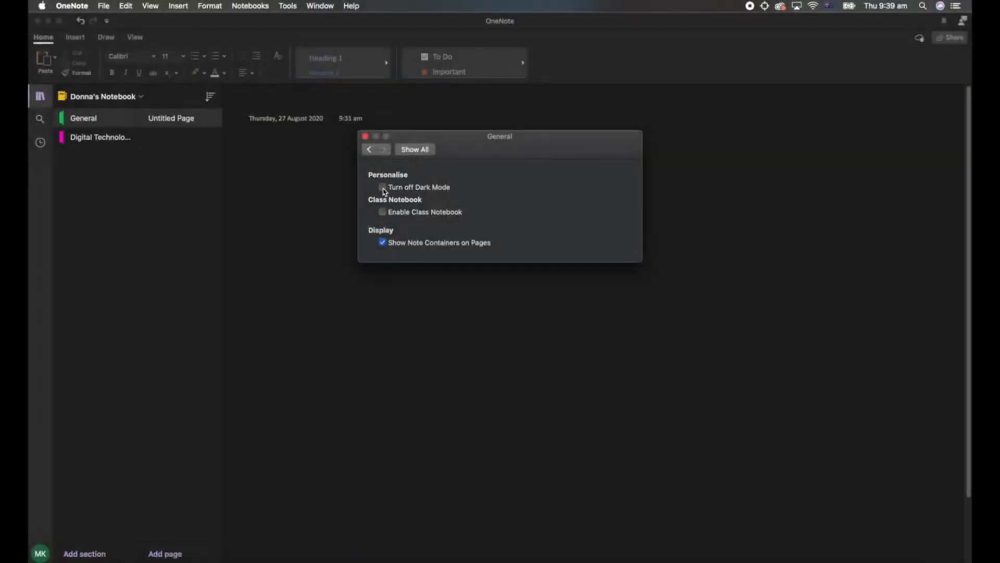
left_click(383, 187)
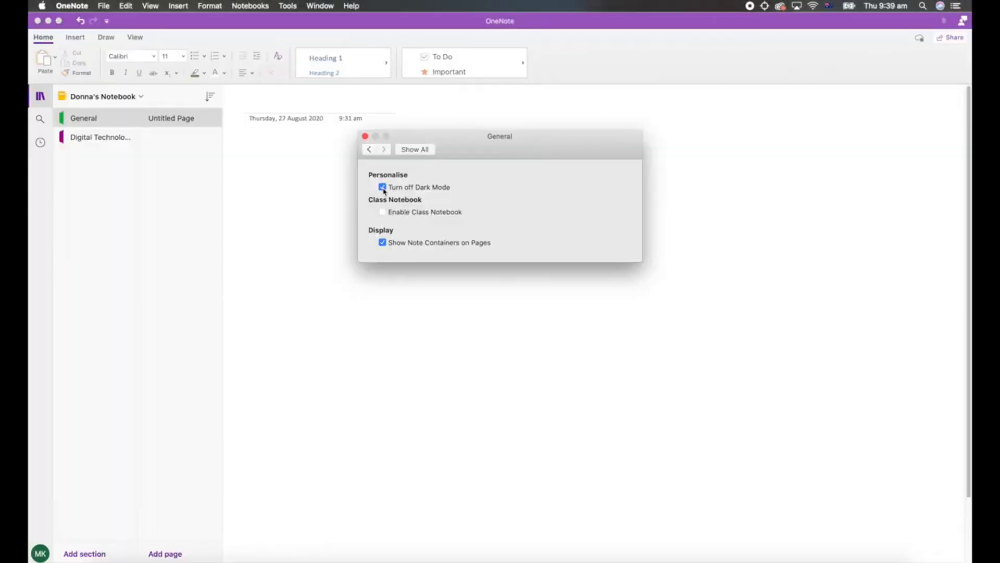
left_click(383, 188)
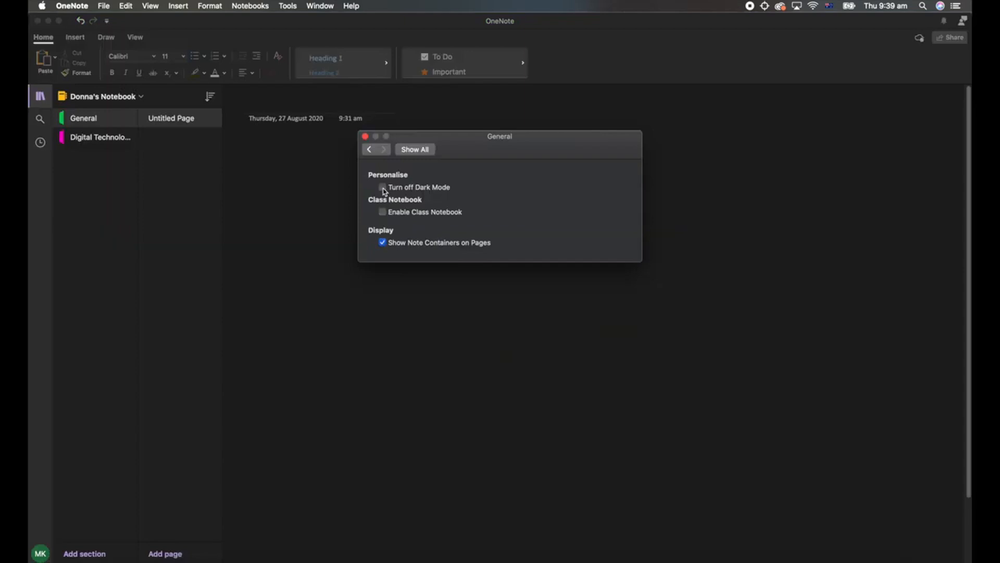
left_click(382, 188)
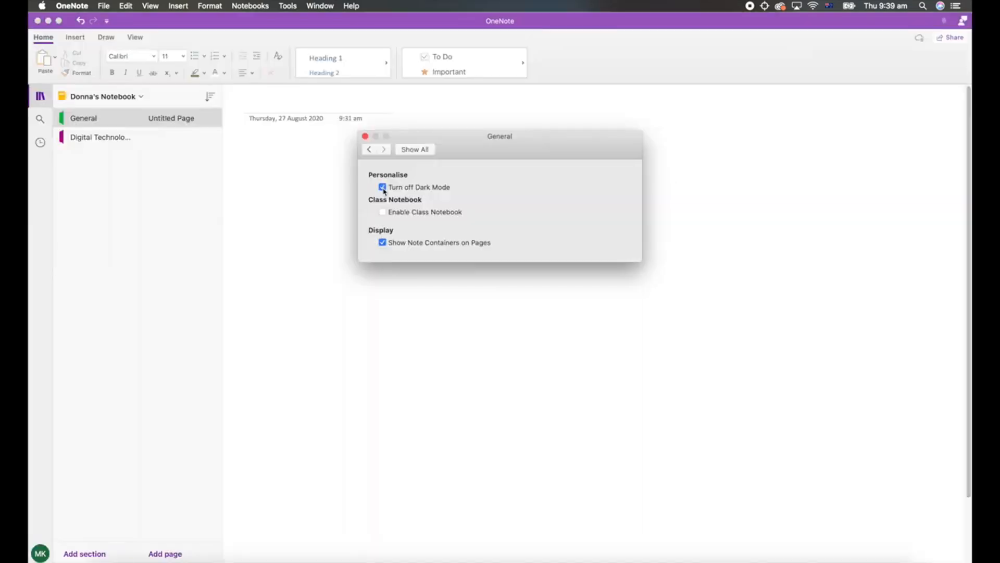
left_click(365, 137)
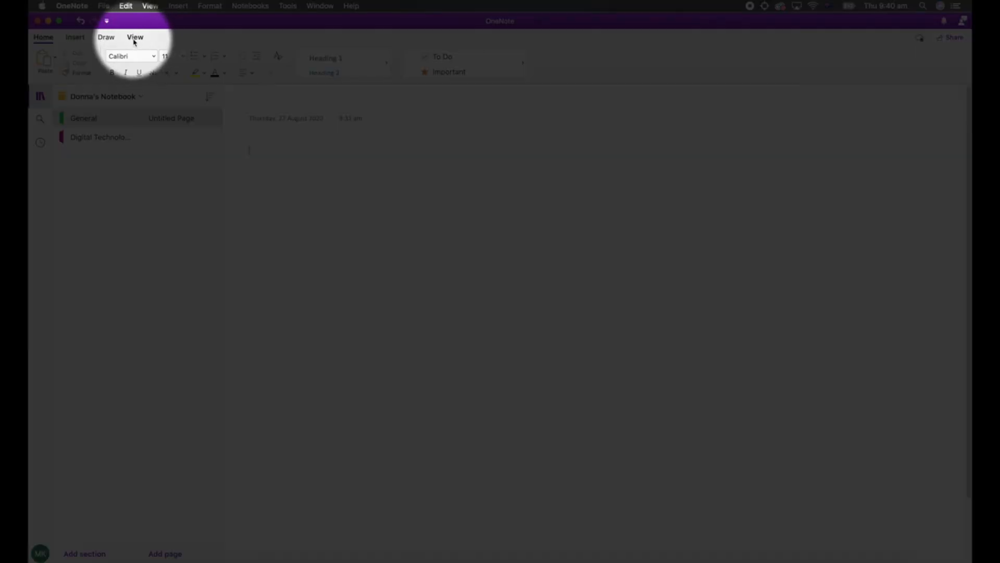
Set the paper colour of the untitled page in the General section to light green.
left_click(134, 39)
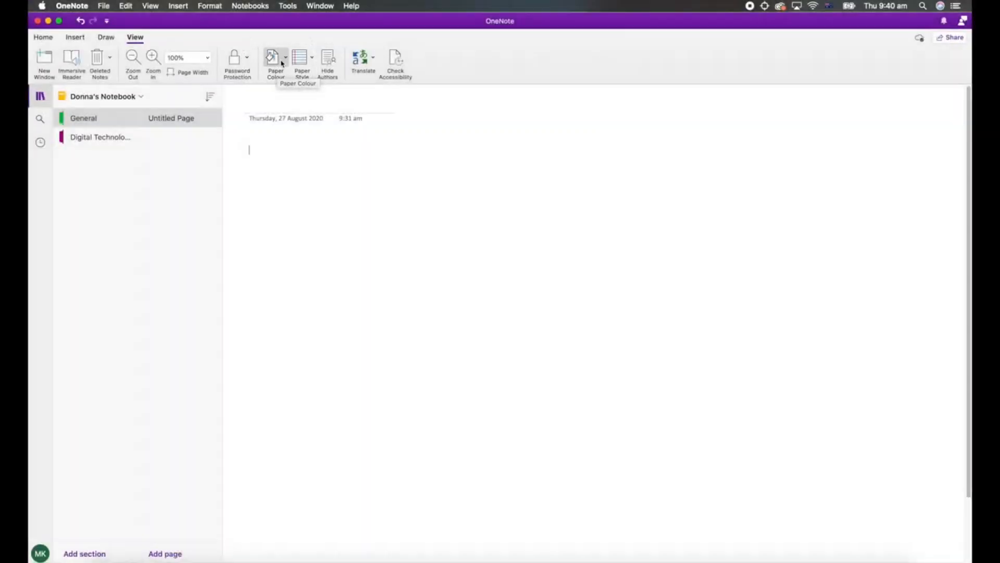
left_click(286, 60)
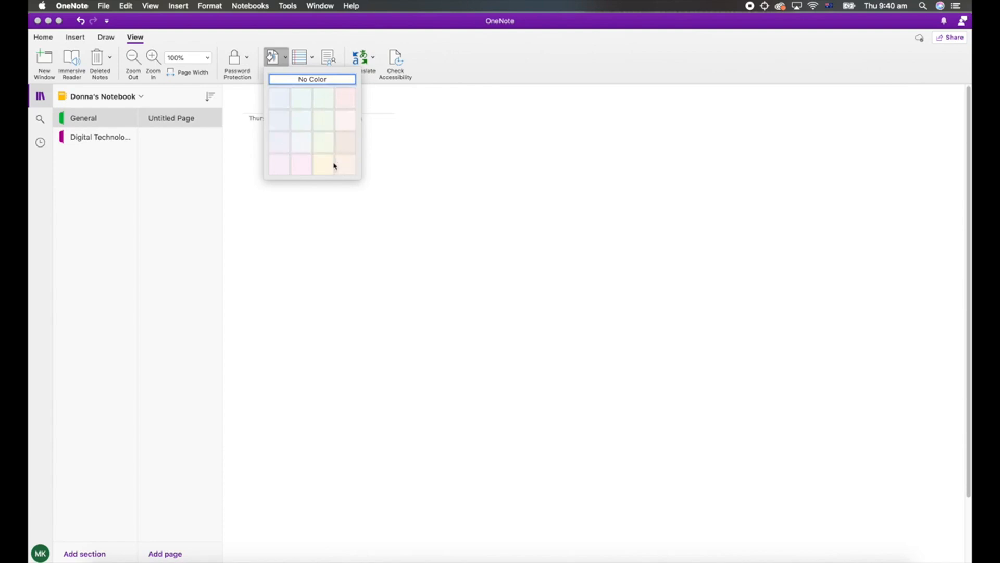
left_click(329, 104)
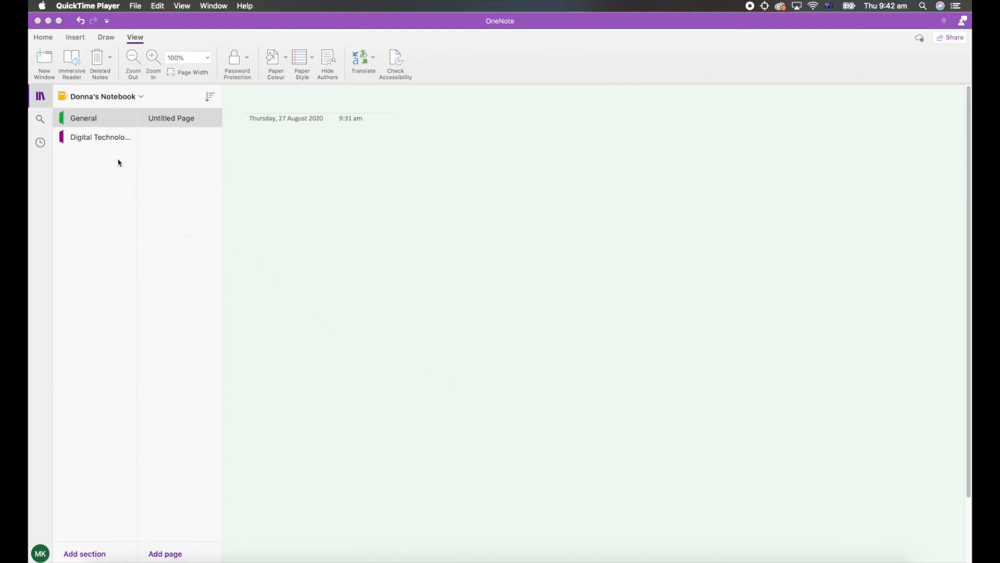
Copy the History section from the notebook with the blue icon to the notebook with the yellow icon.
left_click(97, 99)
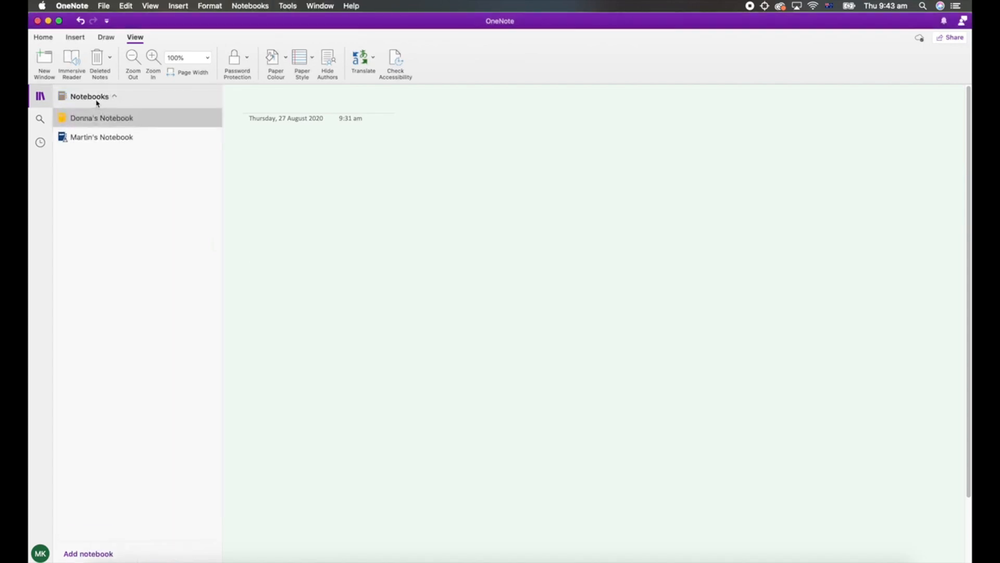
left_click(101, 138)
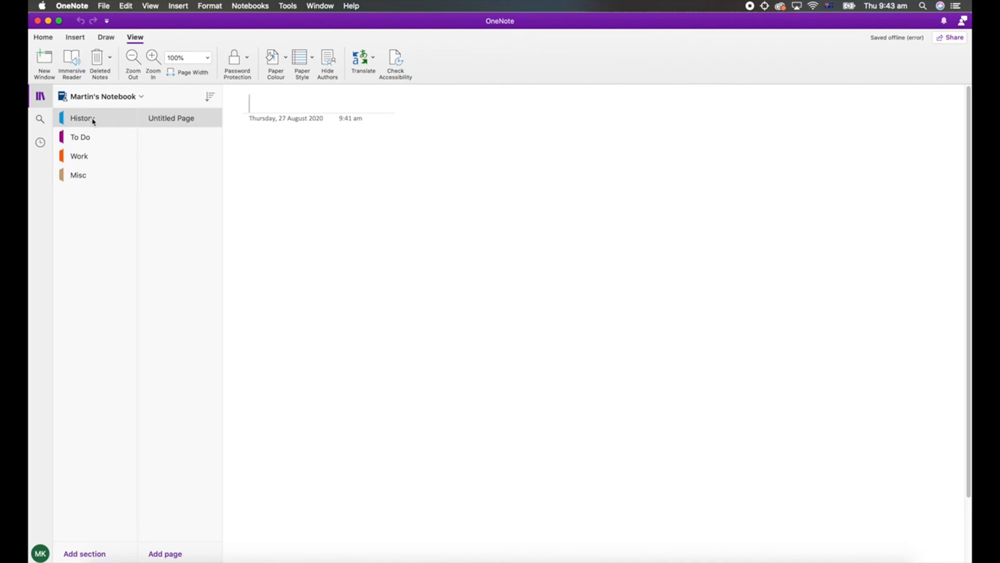
right_click(94, 122)
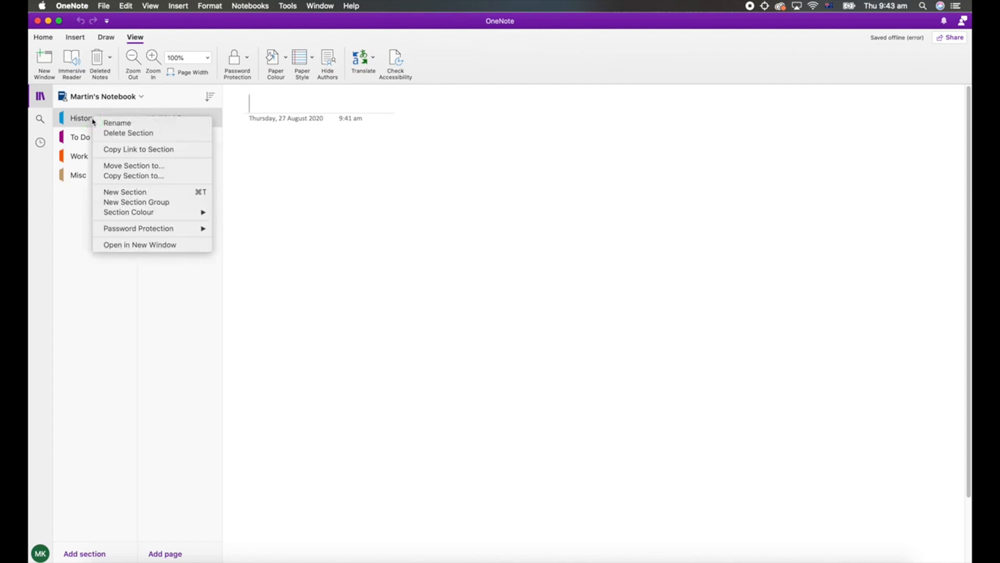
left_click(144, 179)
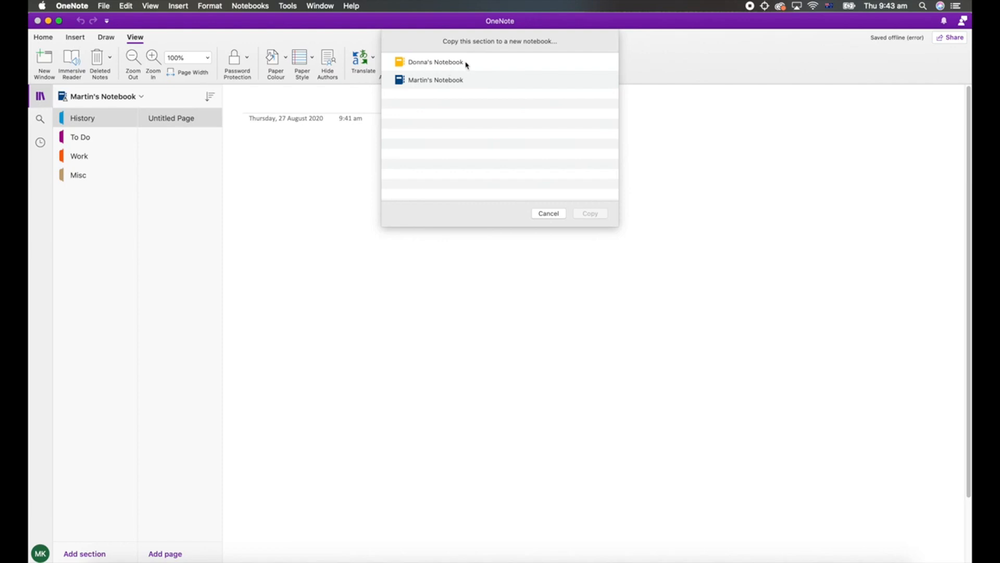
left_click(441, 63)
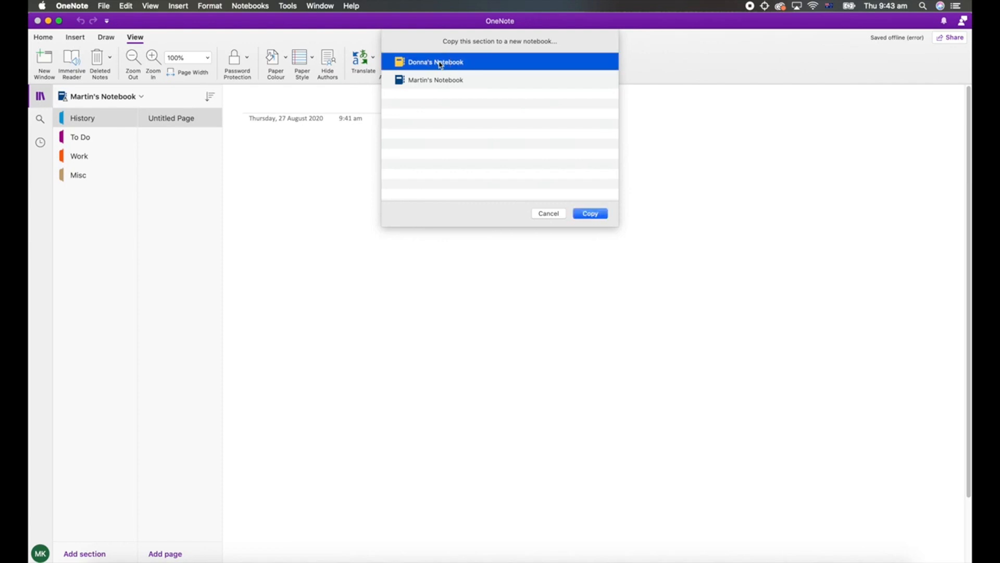
left_click(589, 217)
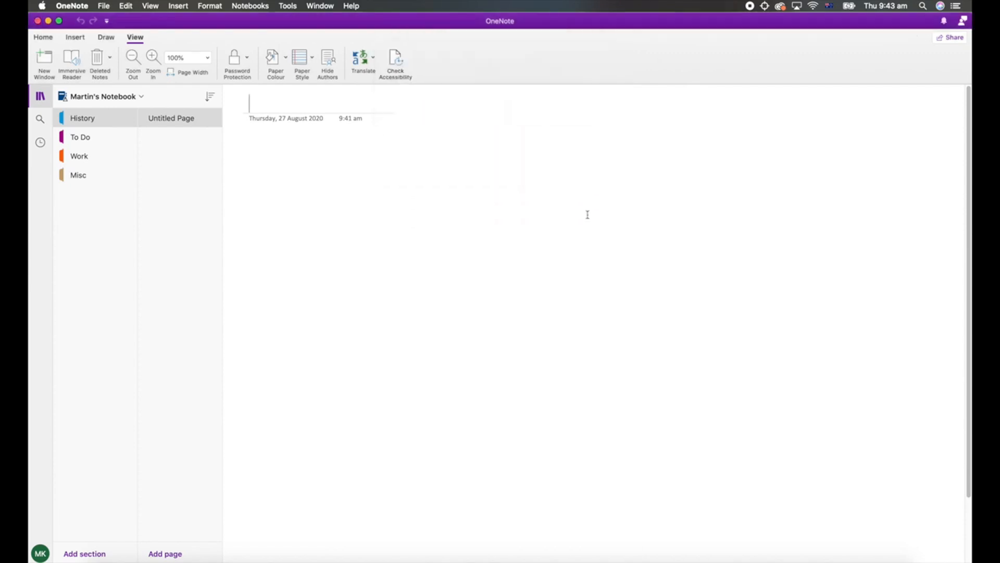
Open the copied History section in the notebook with the yellow icon.
left_click(107, 100)
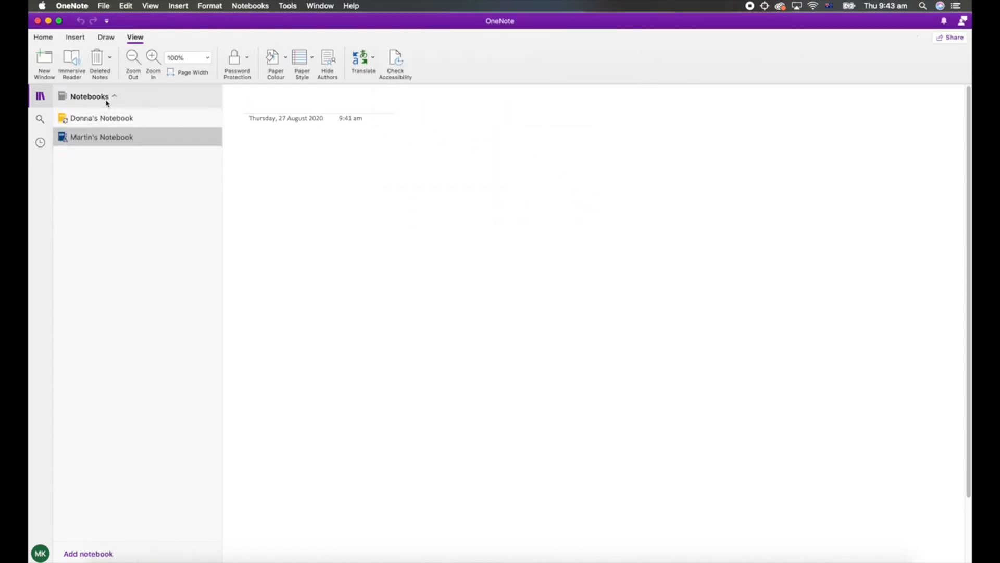
left_click(102, 119)
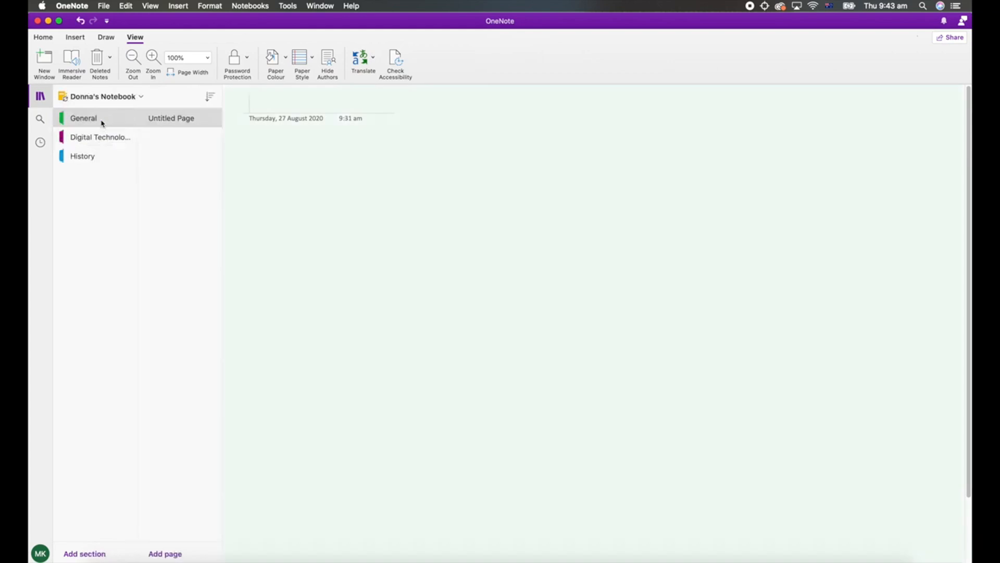
left_click(94, 156)
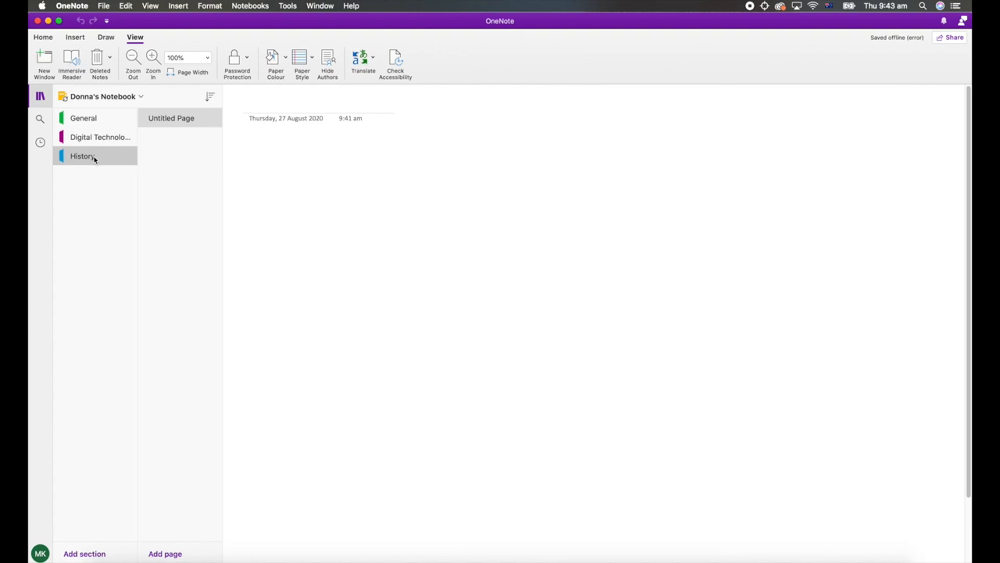
Move the Lesson 3 page from the Digital Technologies section to the General section of the same notebook.
left_click(98, 144)
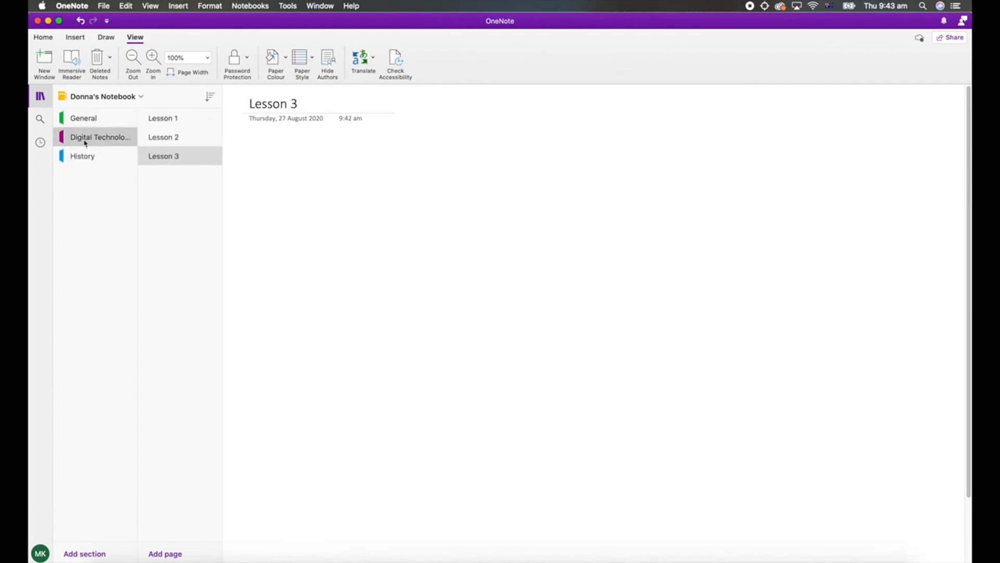
right_click(159, 159)
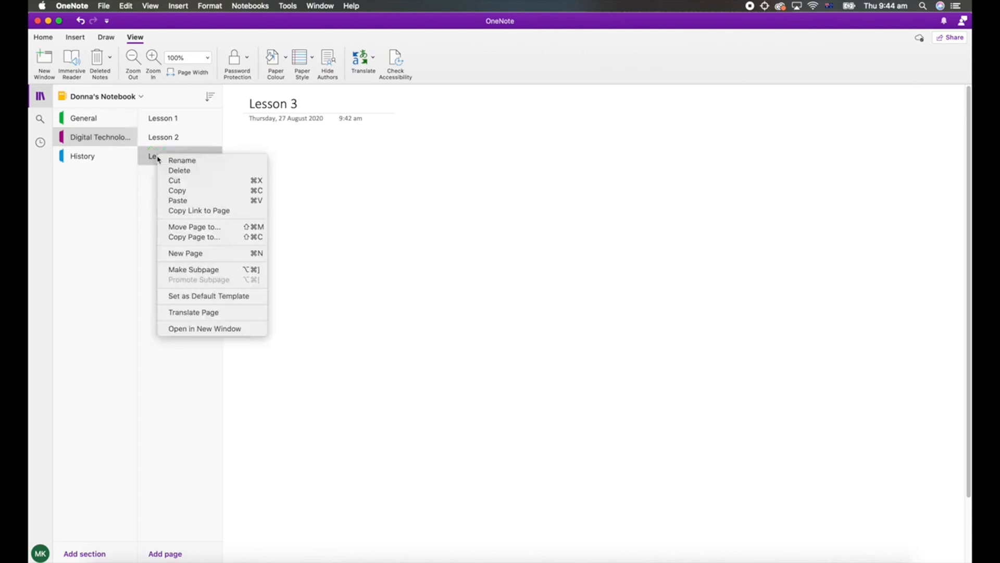
left_click(215, 227)
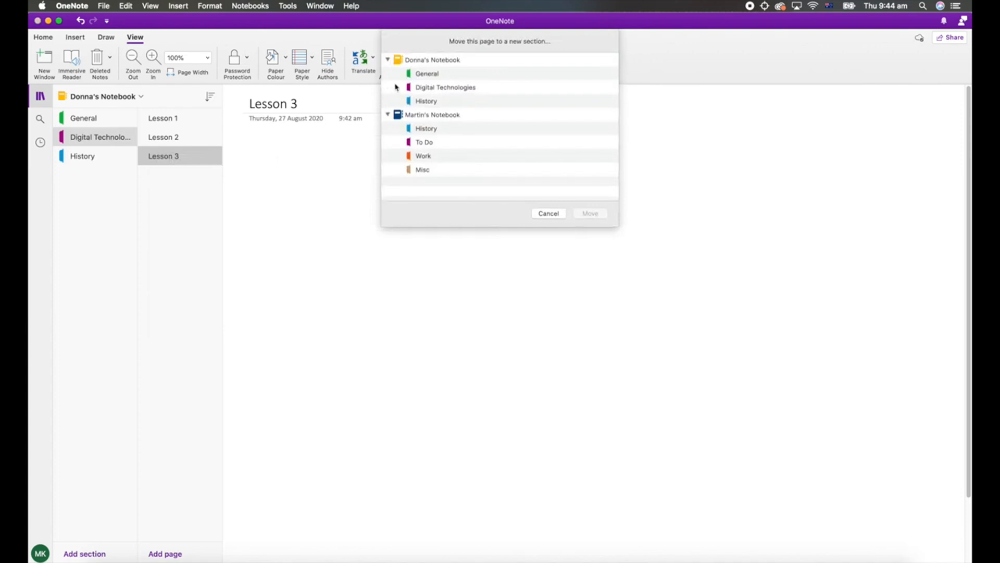
left_click(428, 76)
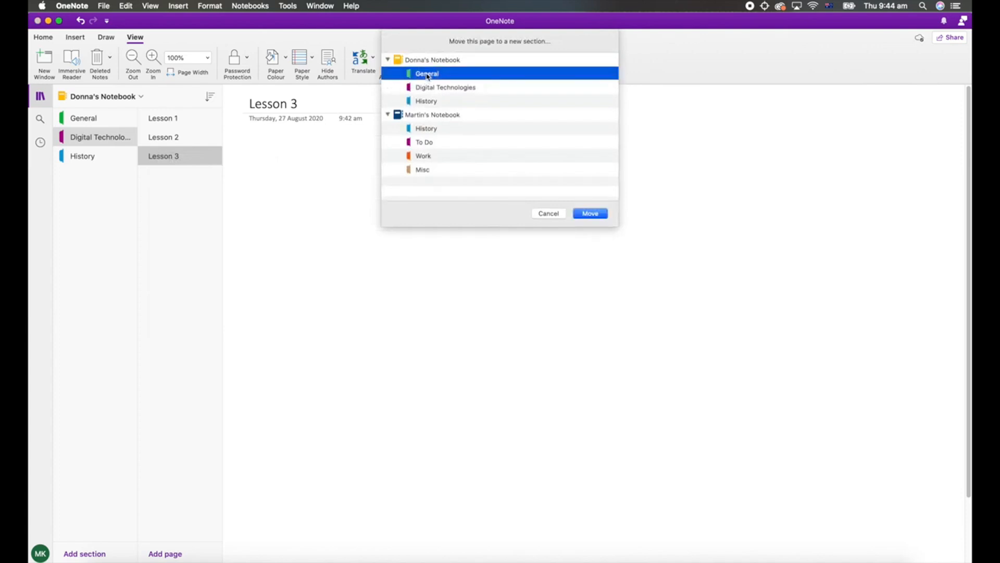
left_click(591, 215)
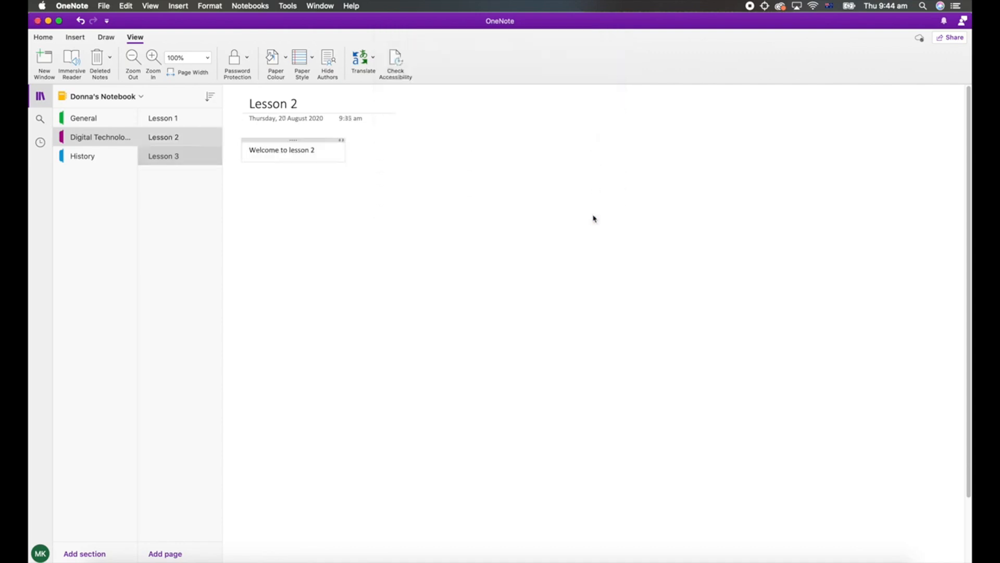
View the moved Lesson 3 page in the General section and return to the Digital Technologies section.
left_click(75, 119)
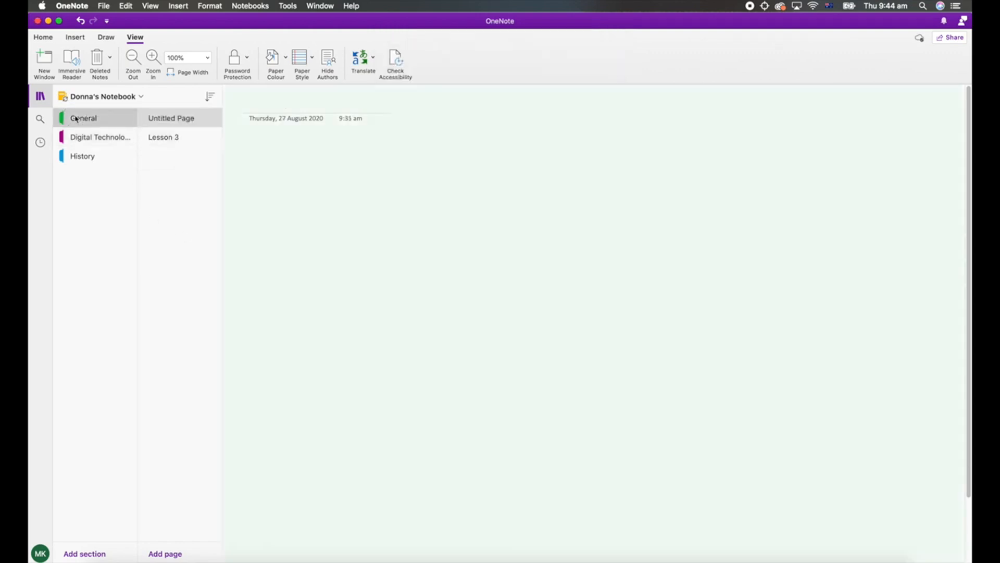
left_click(162, 137)
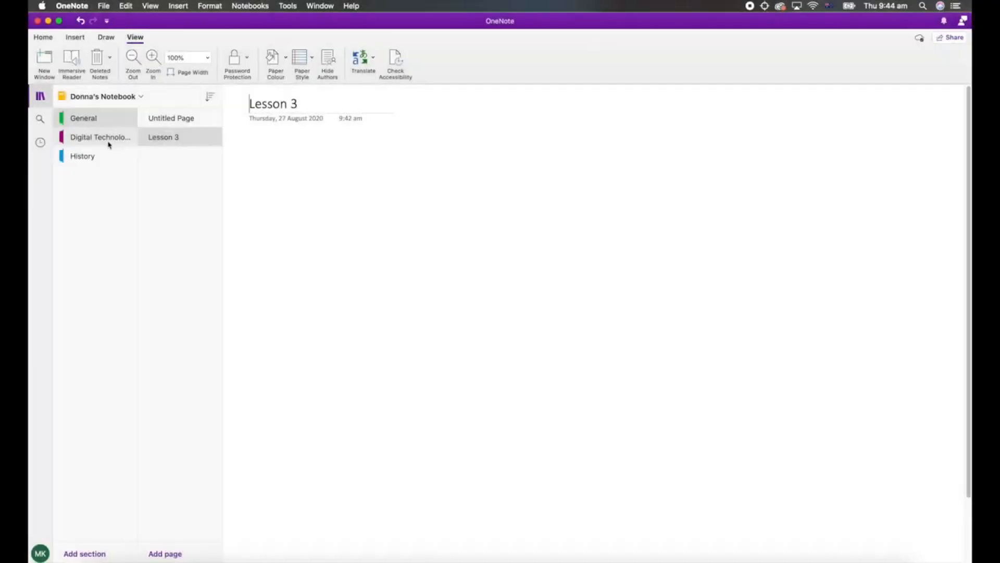
left_click(108, 142)
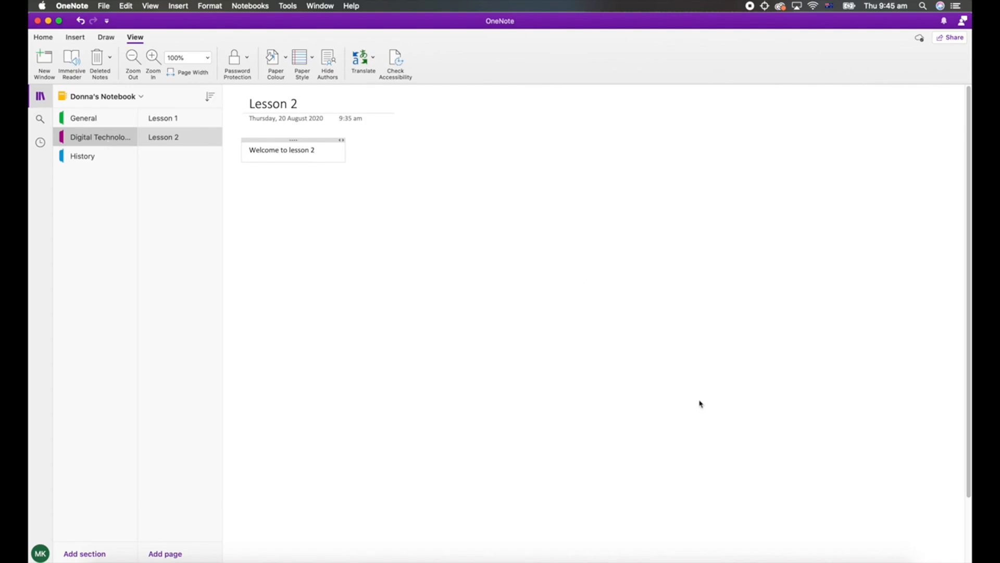
Insert "How to get Microsoft Office for free.pdf" from the Finder PDFs folder as an attachment on the Lesson 2 page and delete it again.
left_click(852, 559)
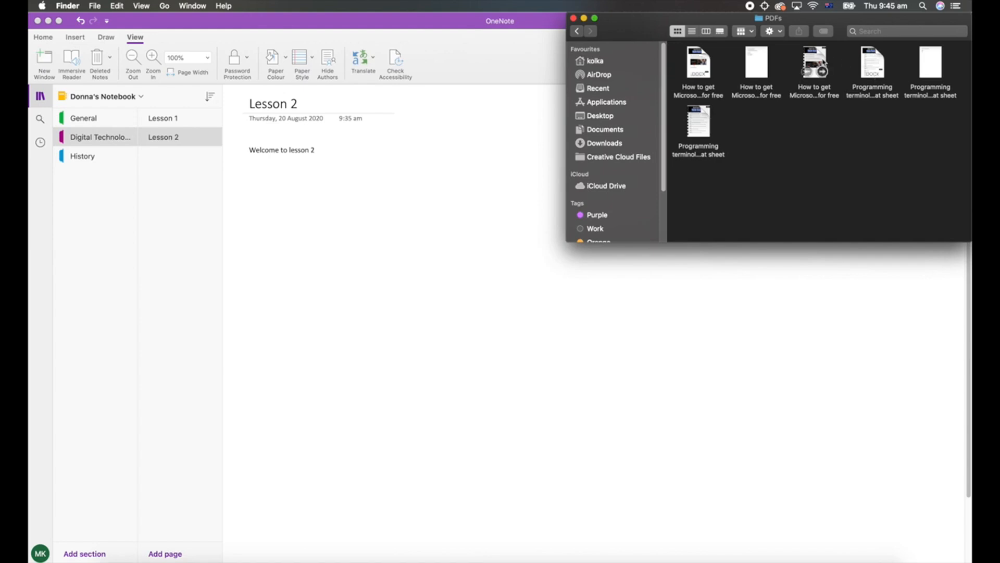
mouse_move(814, 65)
left_click_drag(814, 65, 290, 215)
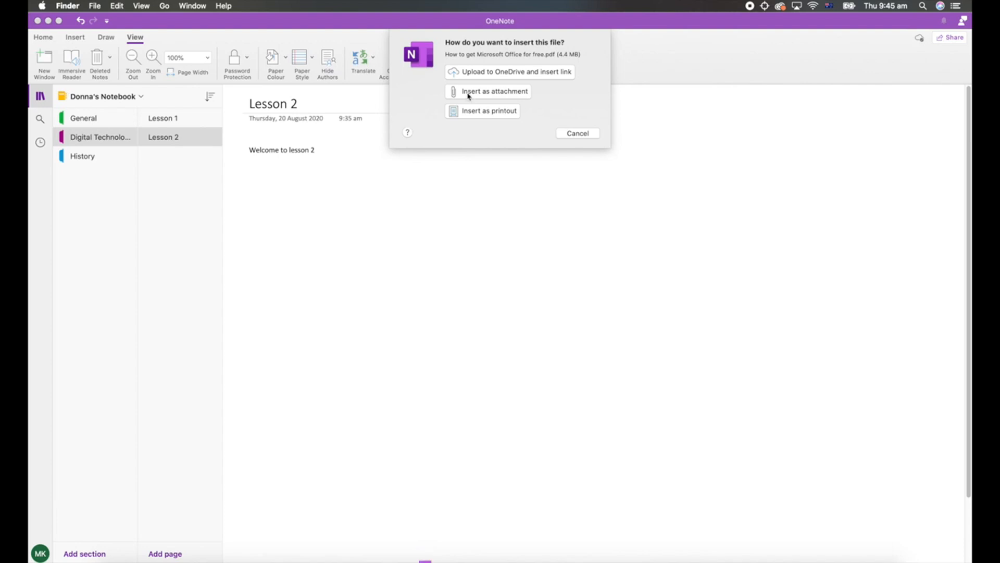
left_click(467, 96)
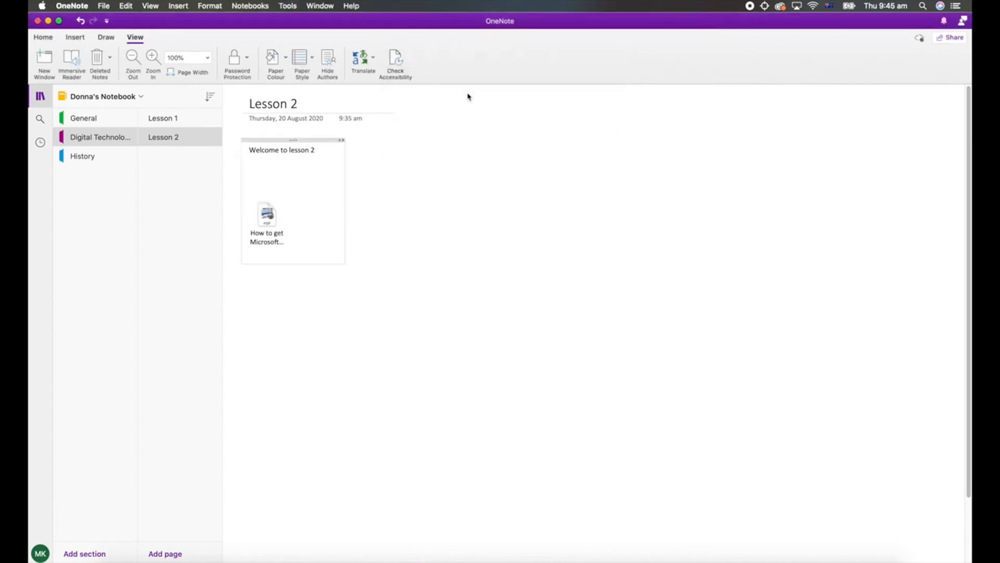
left_click(274, 230)
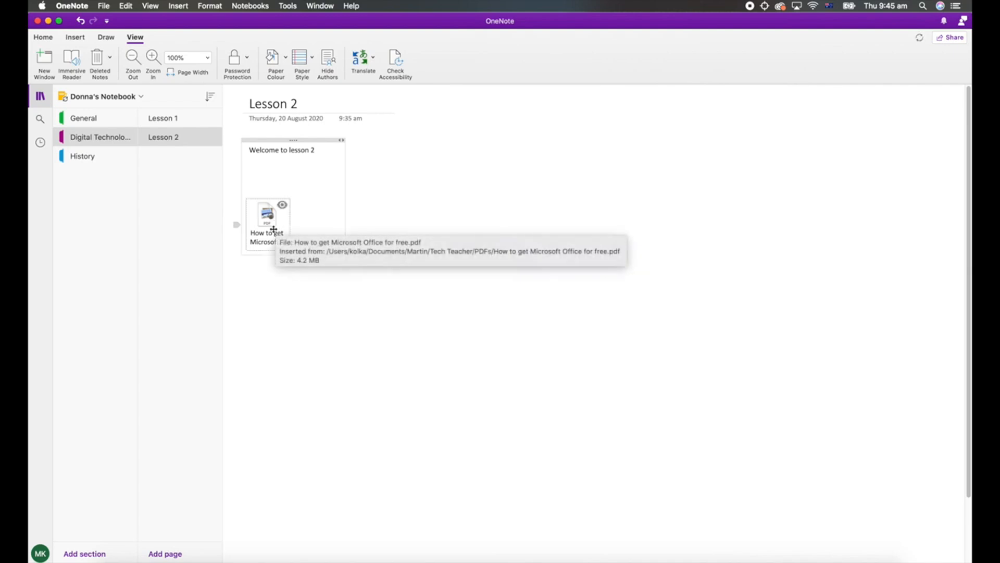
key("BackSpace")
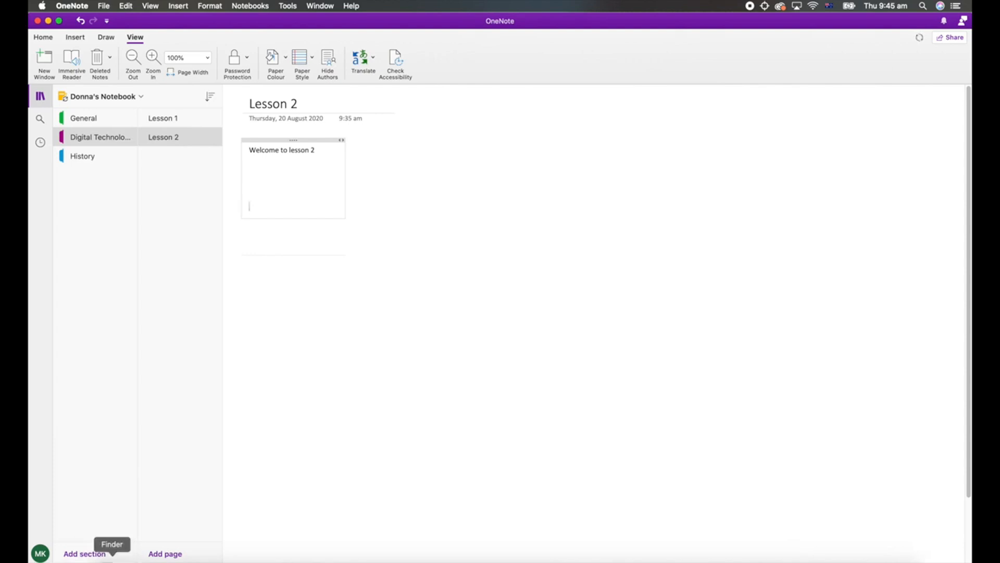
Insert "How to get Microsoft Office for free.pdf" from the Finder PDFs folder as a printout below the text on the Lesson 2 page.
left_click(116, 561)
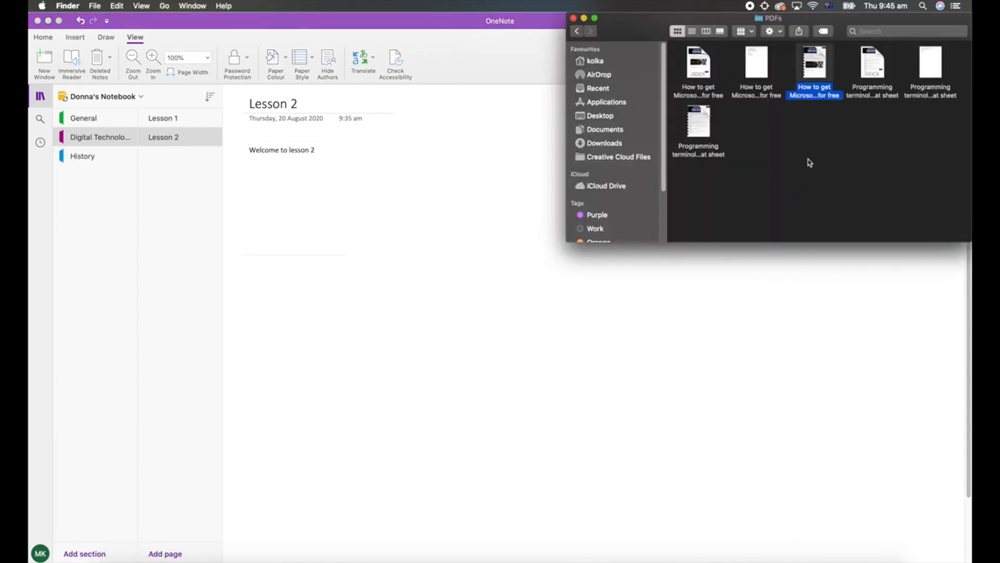
left_click_drag(818, 66, 280, 195)
left_click(448, 133)
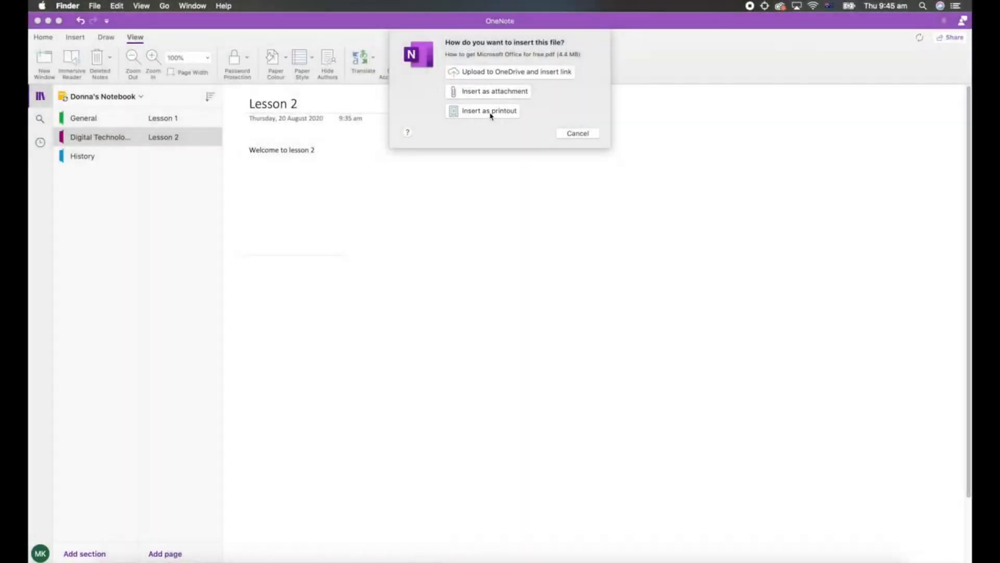
left_click(490, 114)
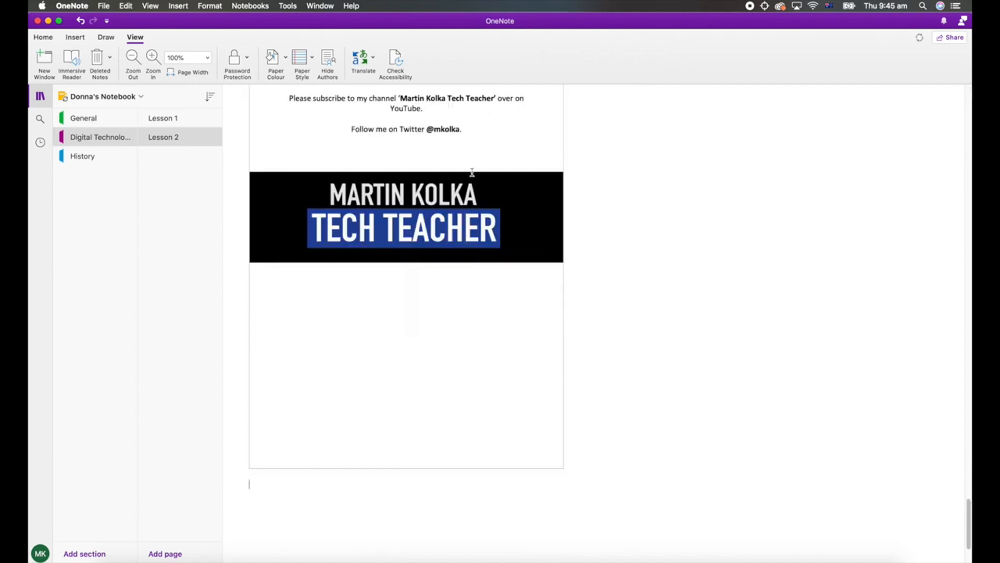
Look through the PDF printout inserted on the Lesson 2 page, from its end back to the page heading.
scroll(455, 203, "up", 15)
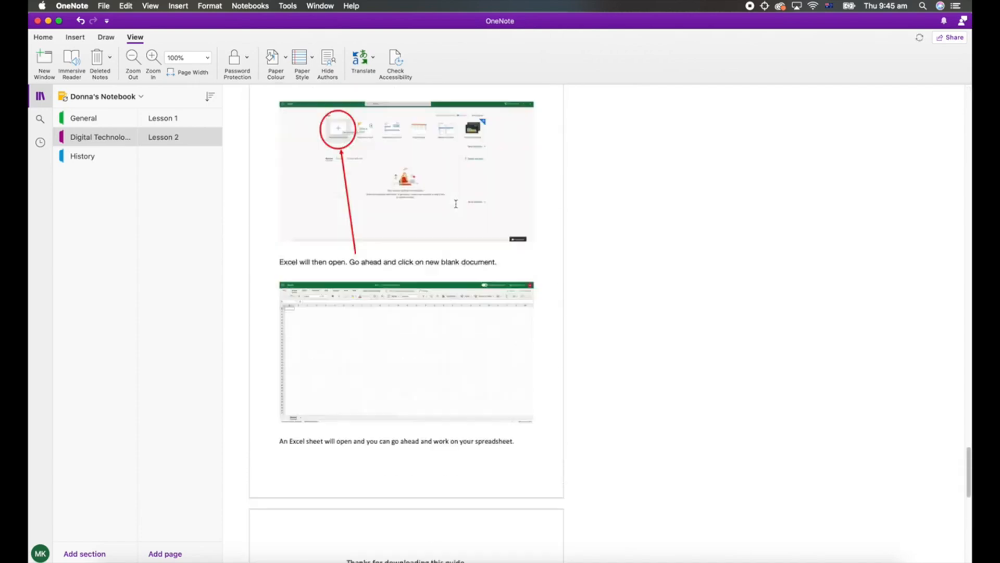
scroll(456, 204, "up", 15)
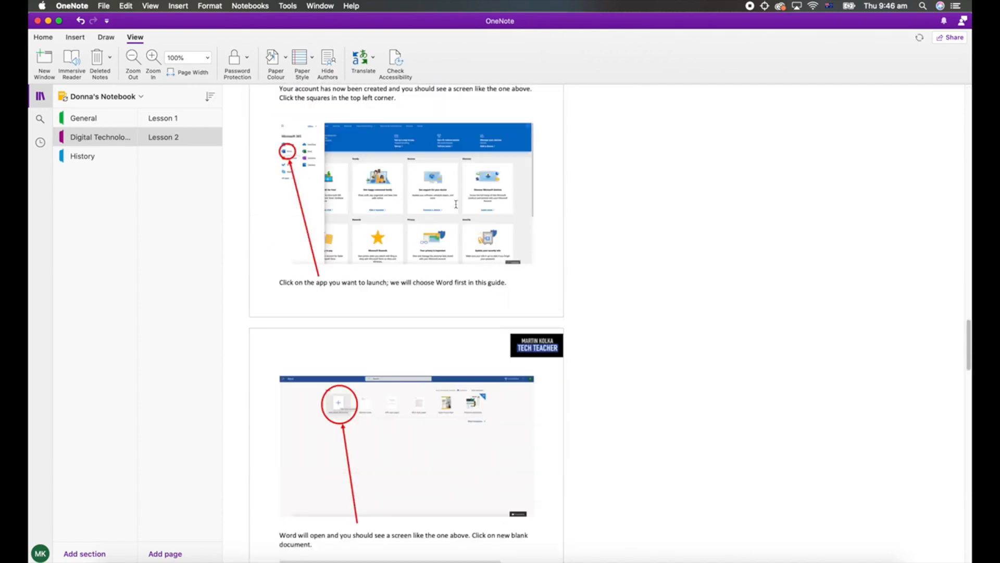
scroll(456, 204, "up", 15)
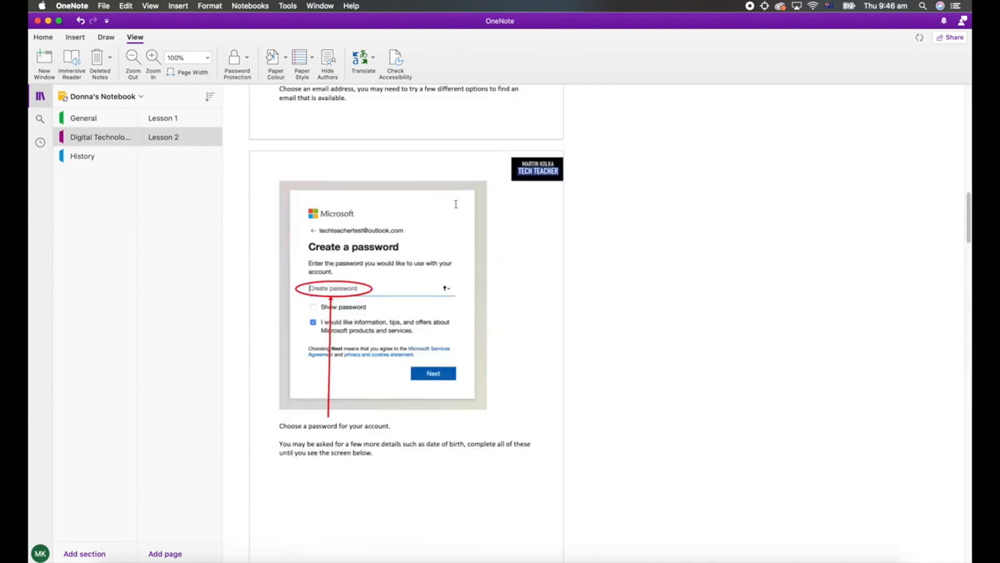
scroll(456, 204, "up", 10)
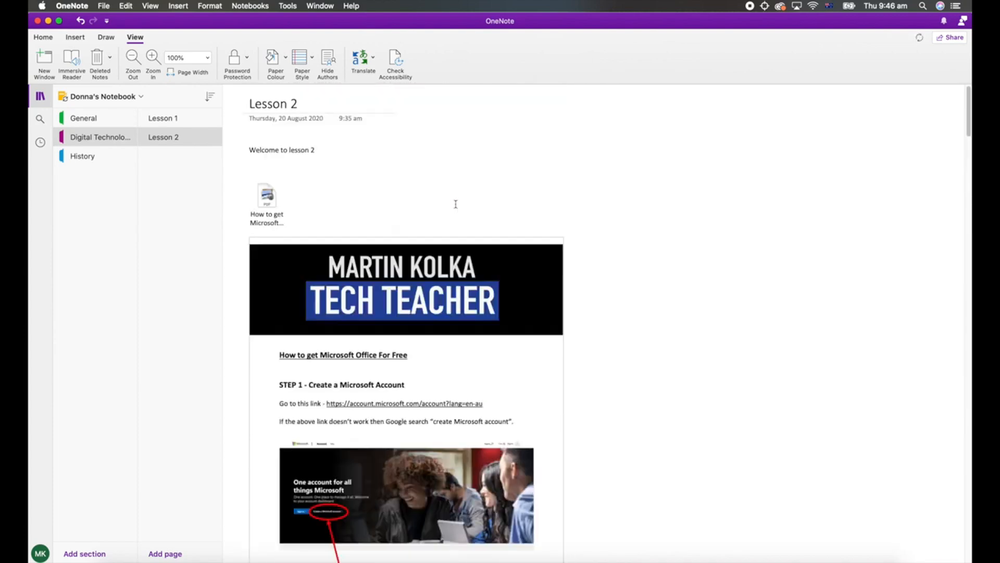
scroll(456, 204, "down", 3)
scroll(456, 204, "up", 3)
scroll(456, 204, "down", 2)
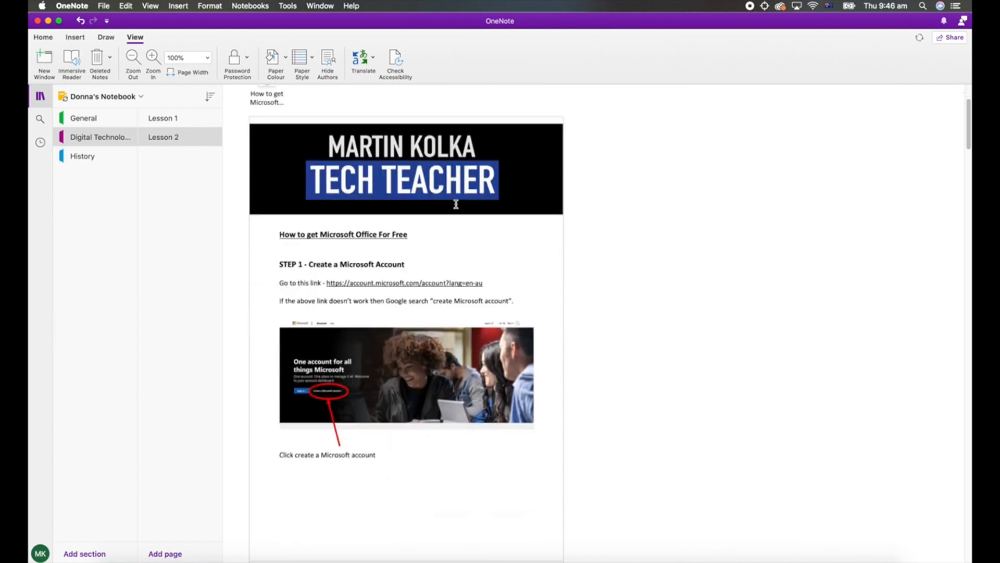
scroll(456, 203, "up", 2)
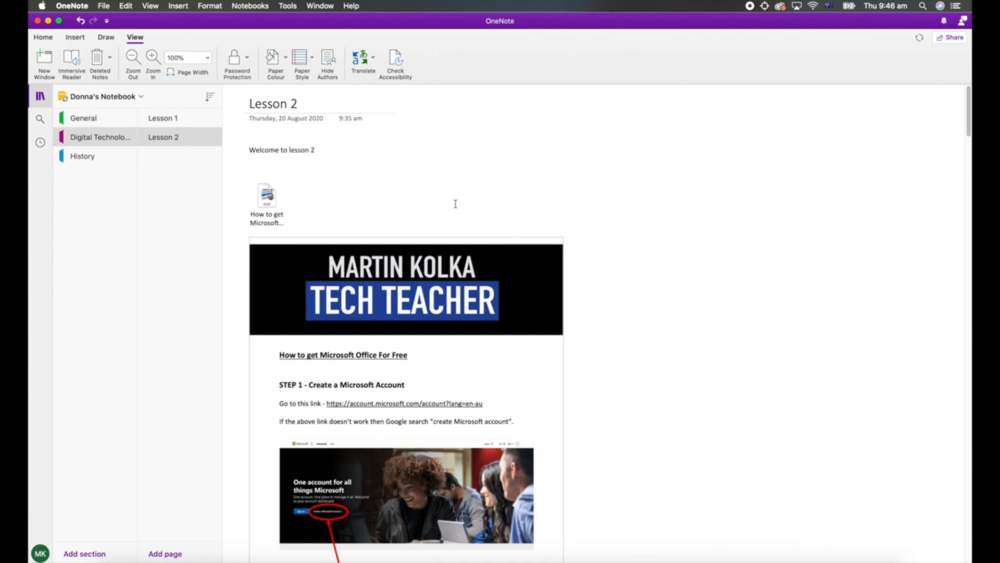
On the Lesson 1 page, add a text box below the Swift logo reading "Link to History" and, underneath, "Link to start coding".
left_click(163, 118)
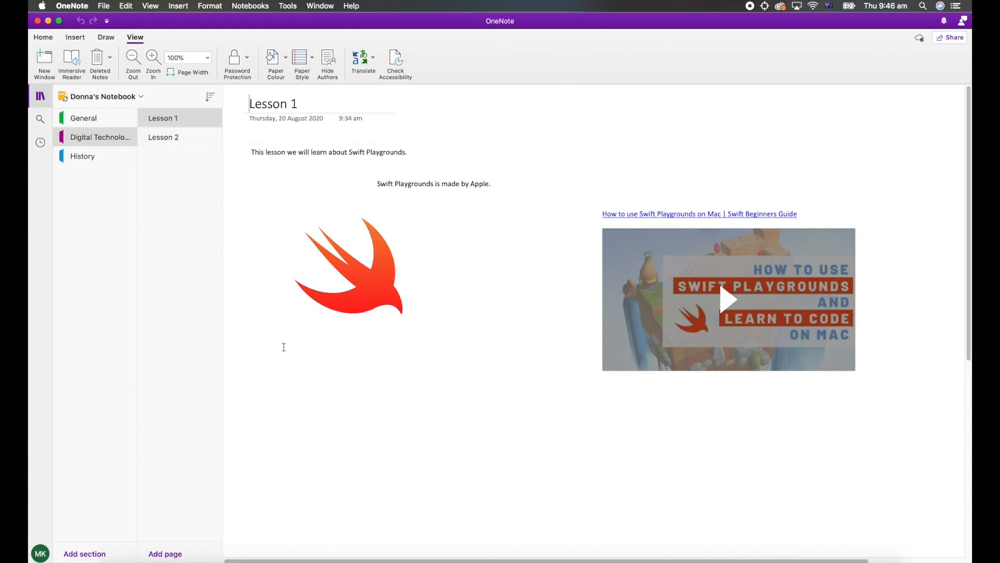
left_click(256, 374)
type("Link")
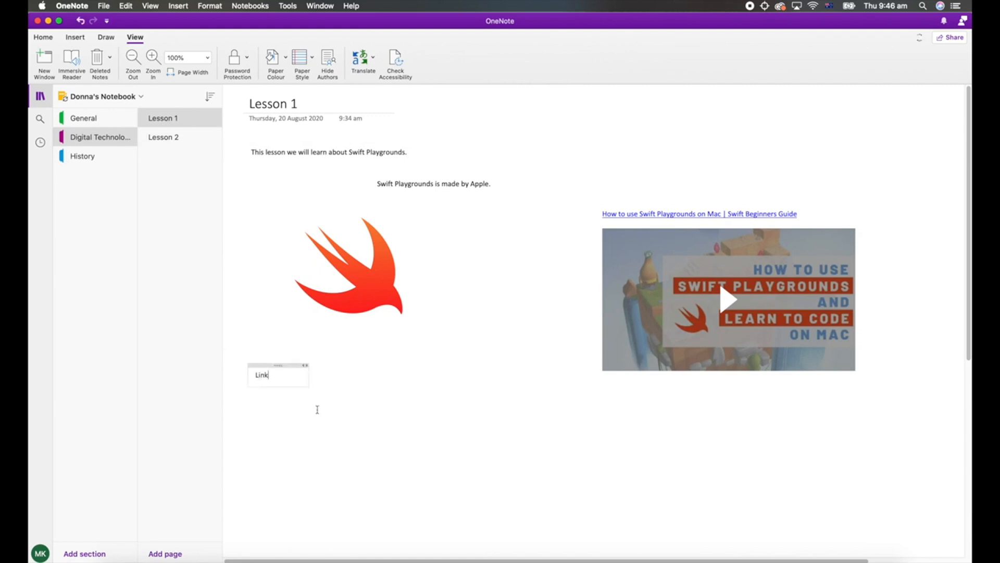
type(" to History")
key("Return")
key("Return")
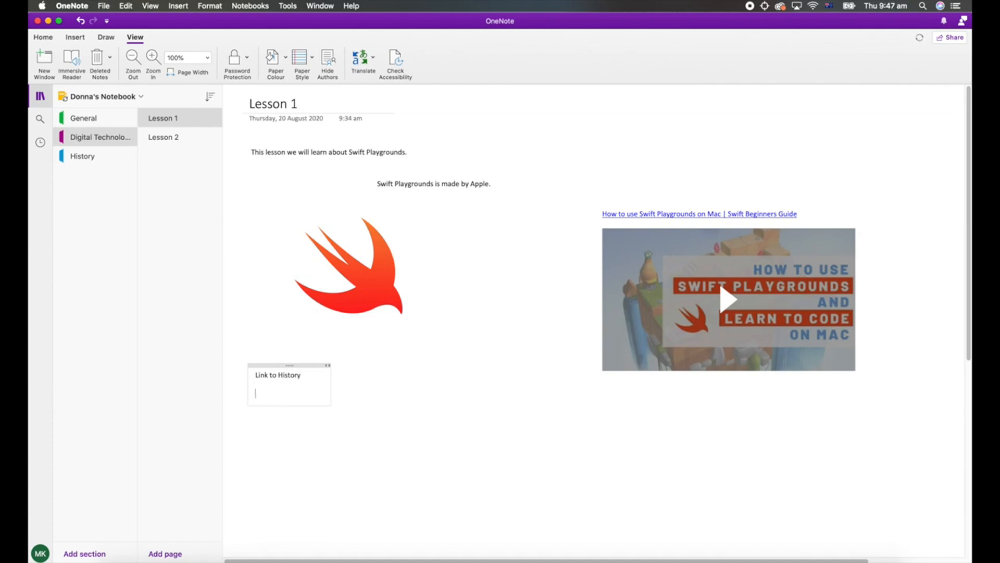
type("Link to start coding")
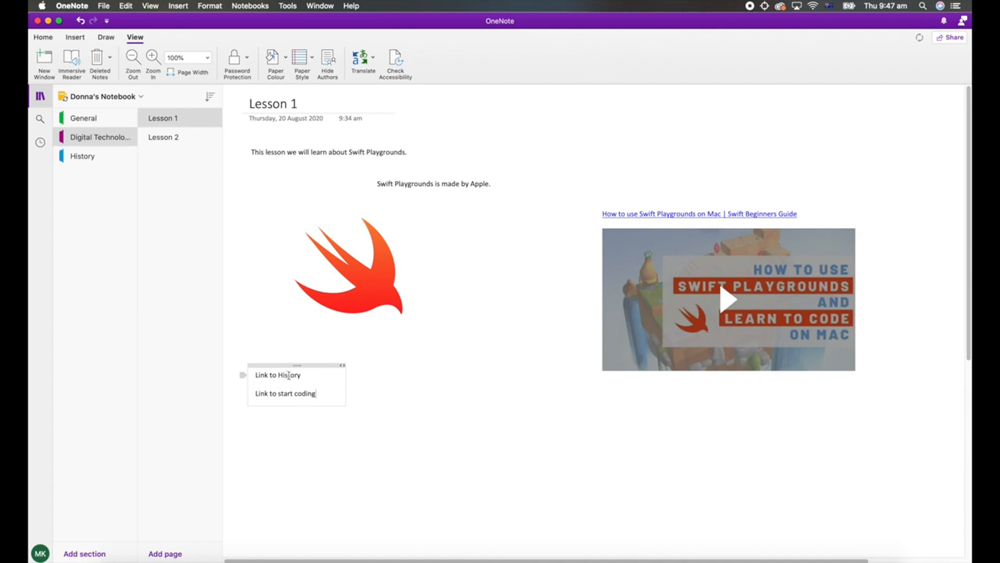
Copy the link to the History section and return to the Lesson 1 page in the Digital Technologies section.
right_click(89, 160)
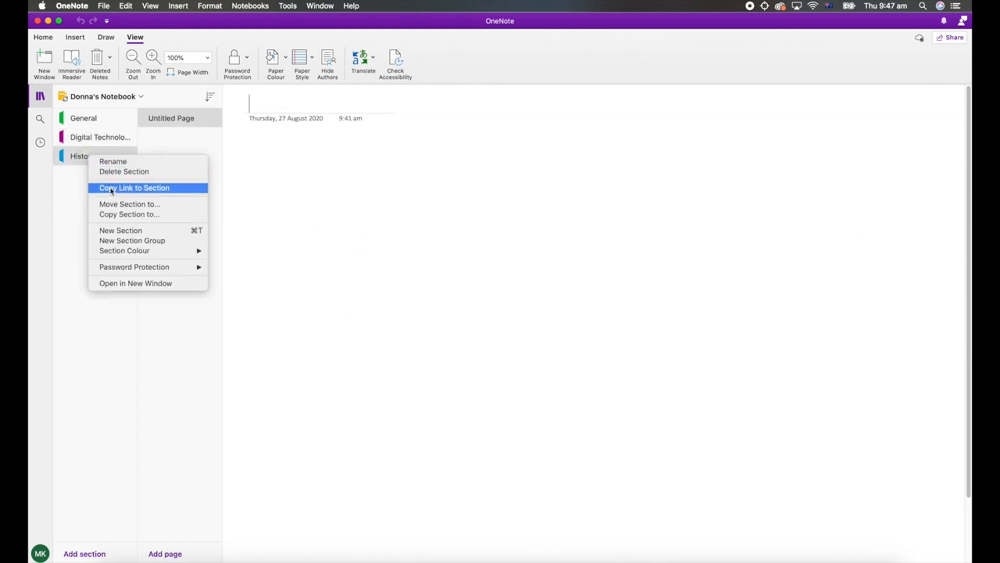
left_click(159, 190)
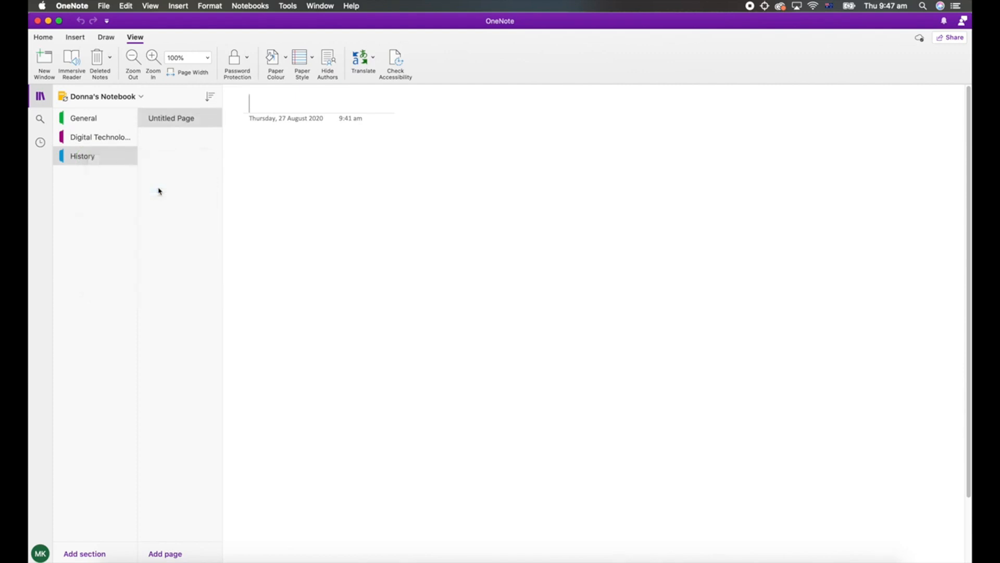
left_click(100, 143)
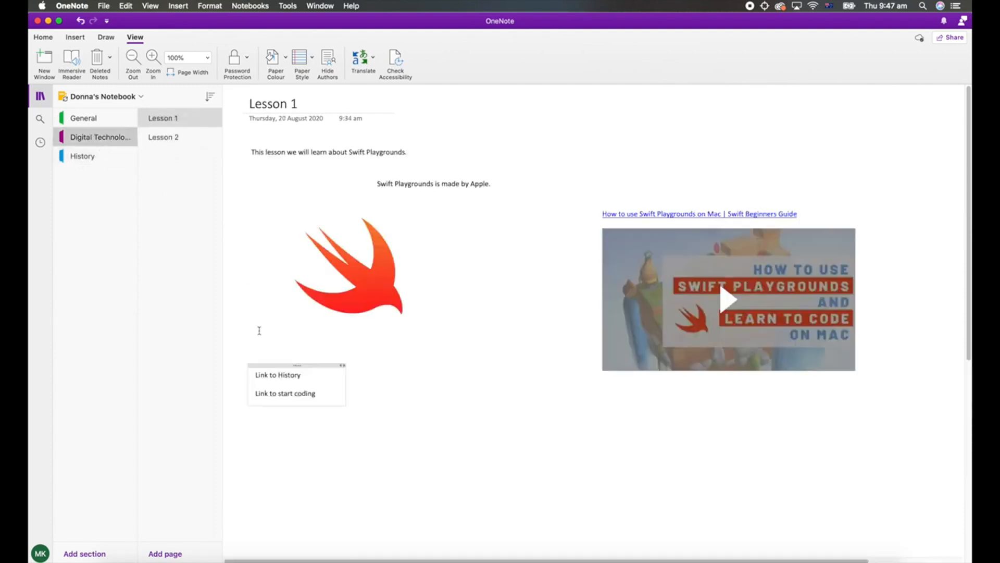
Turn the "Link to History" text into a hyperlink using the copied section link as its address.
left_click_drag(301, 374, 256, 375)
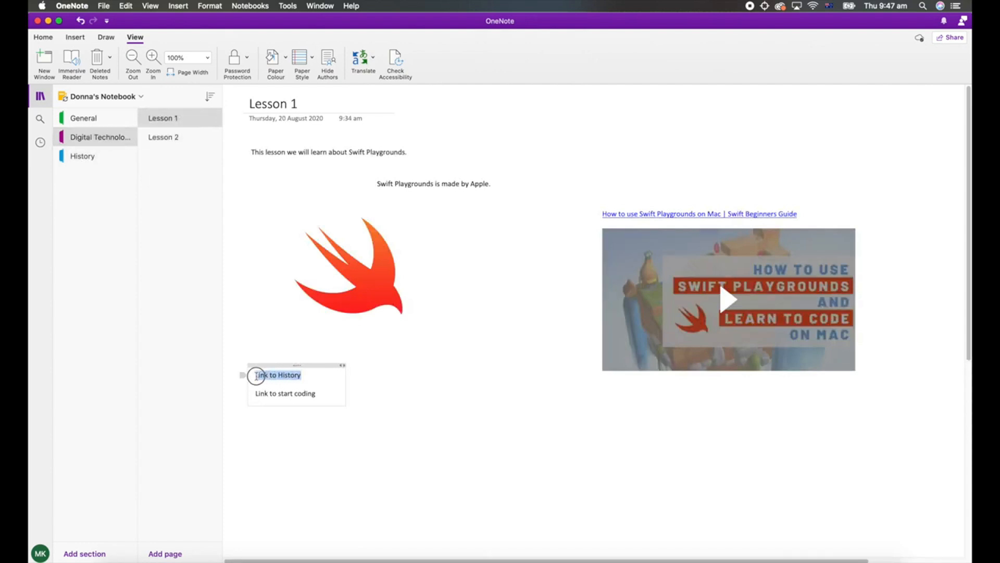
right_click(289, 379)
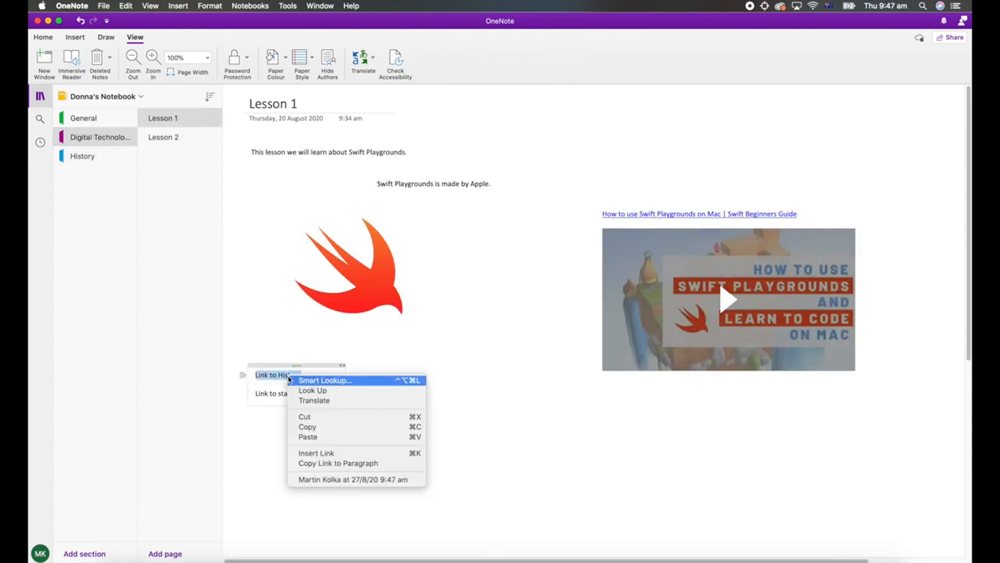
left_click(318, 453)
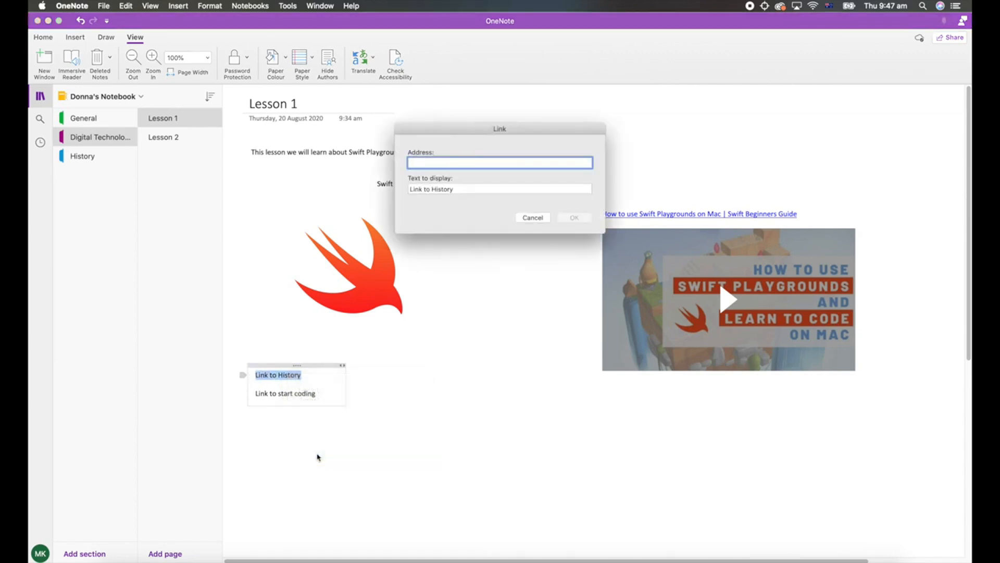
right_click(424, 165)
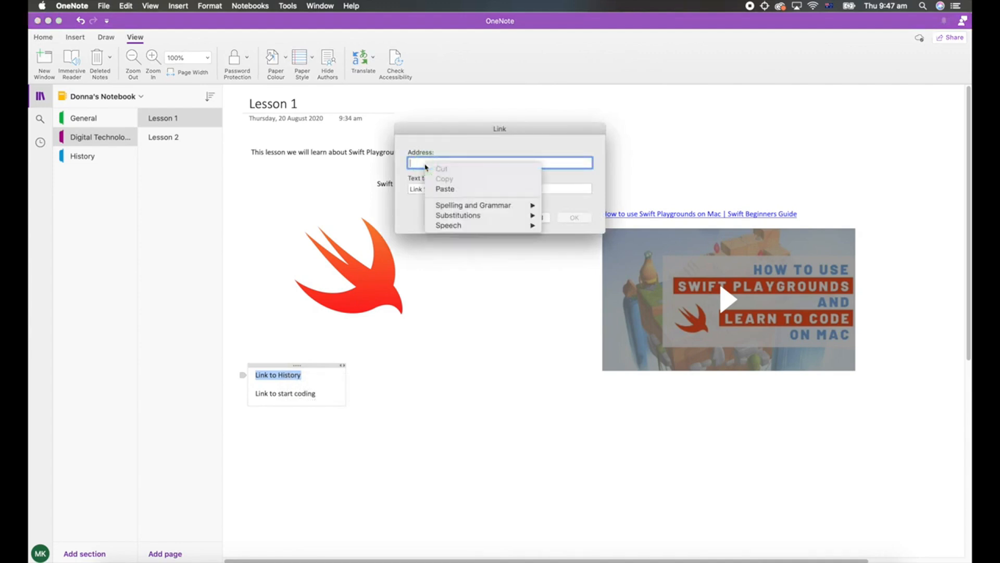
left_click(442, 189)
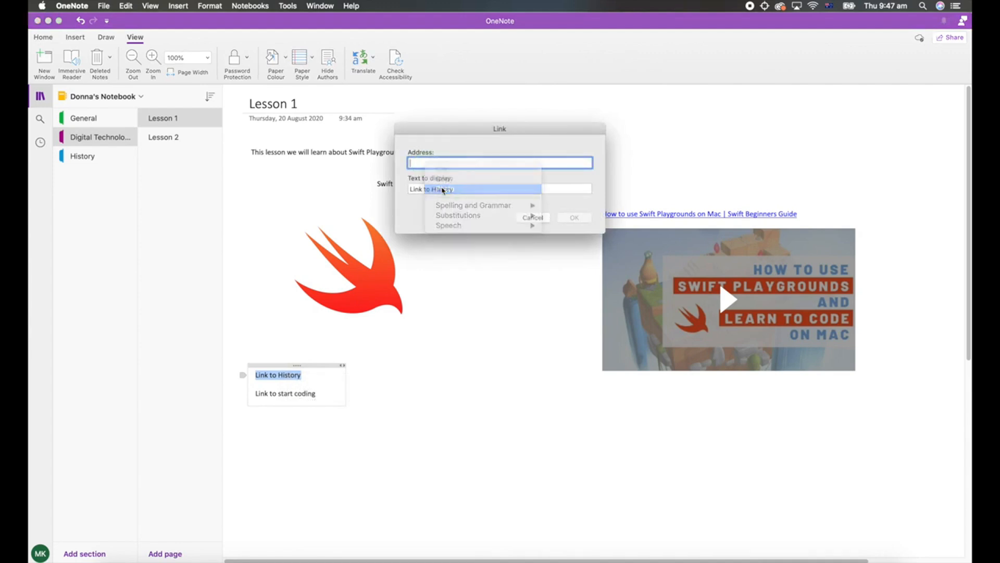
left_click(581, 223)
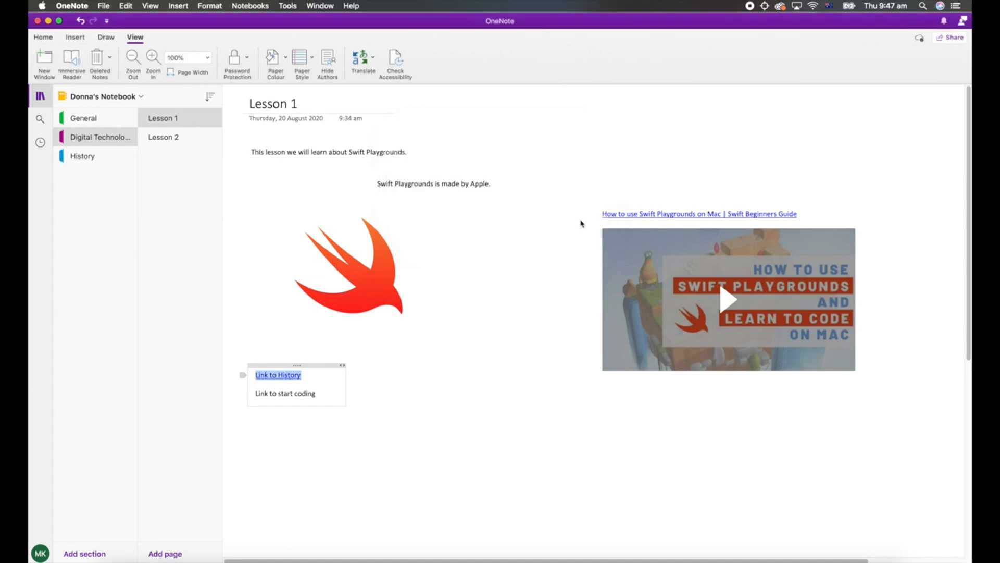
Test the "Link to History" hyperlink and return to the Digital Technologies section.
left_click(404, 388)
left_click(259, 376)
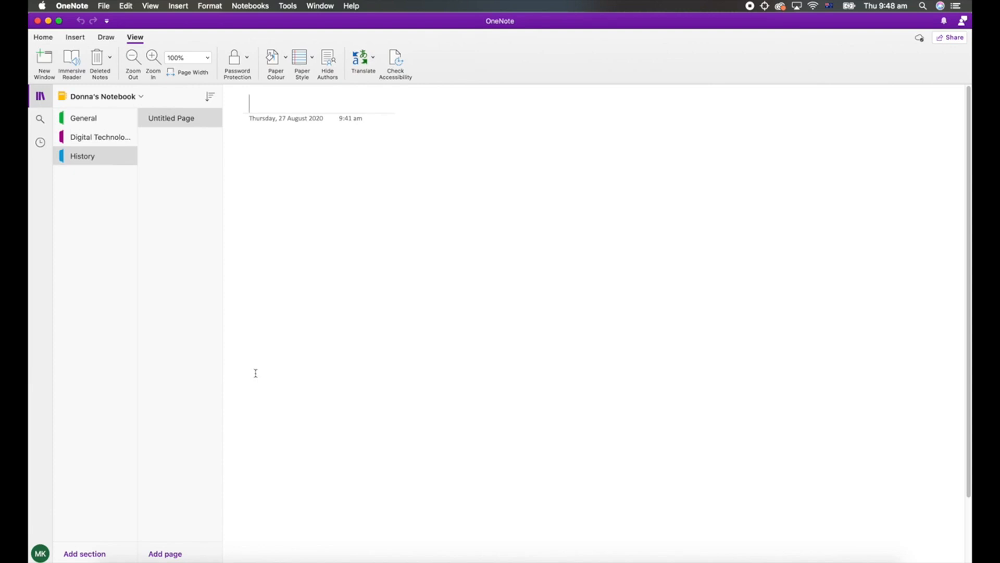
left_click(106, 144)
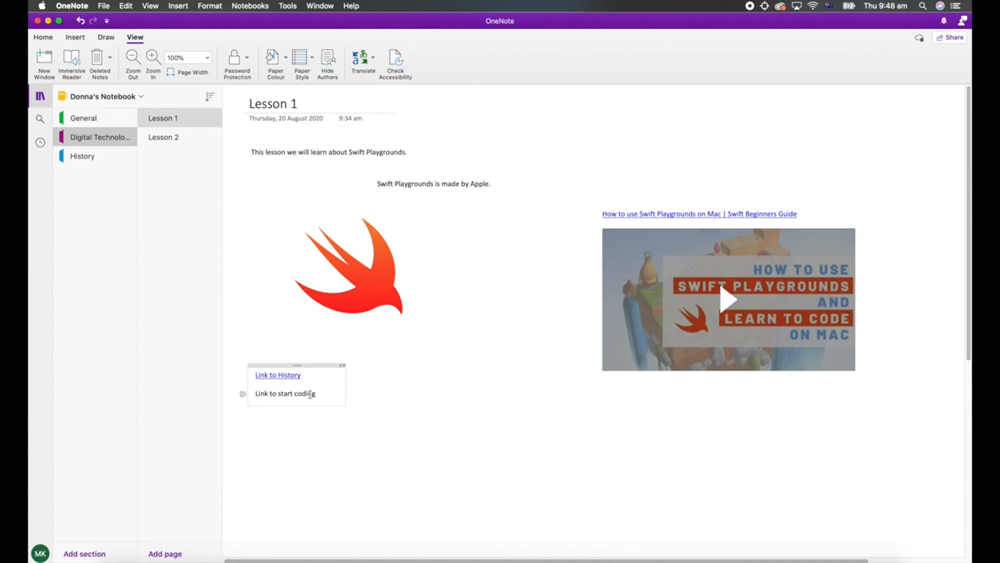
Copy the link to the paragraph "Lets try coding with Swift." near the end of the Lesson 1 page.
scroll(310, 394, "down", 10)
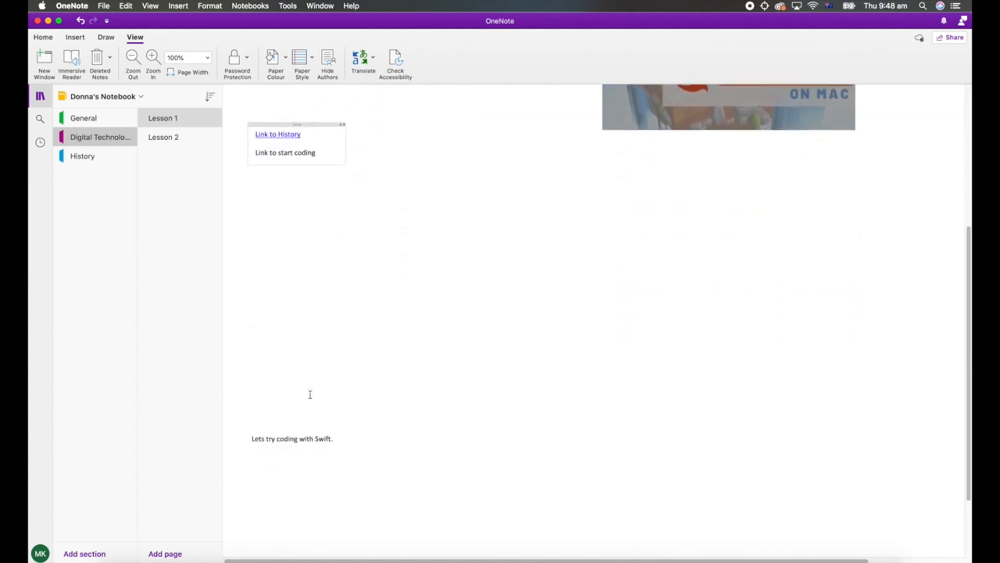
left_click(283, 441)
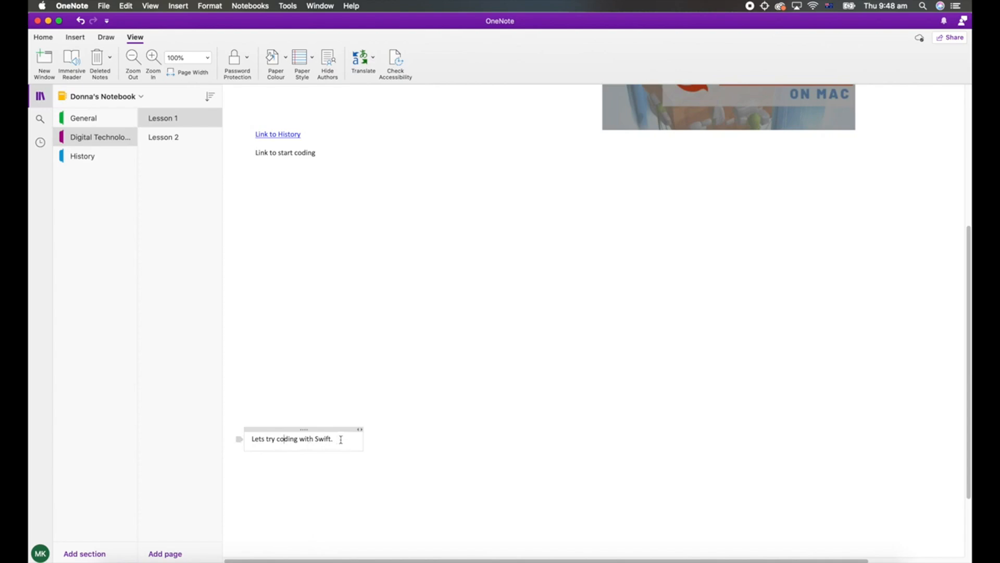
left_click_drag(340, 439, 326, 432)
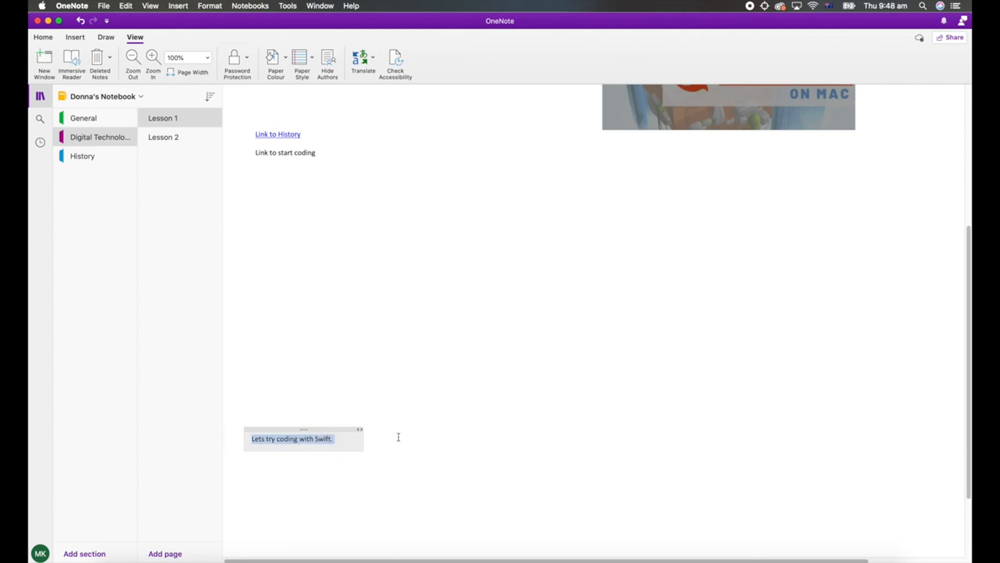
left_click(326, 438)
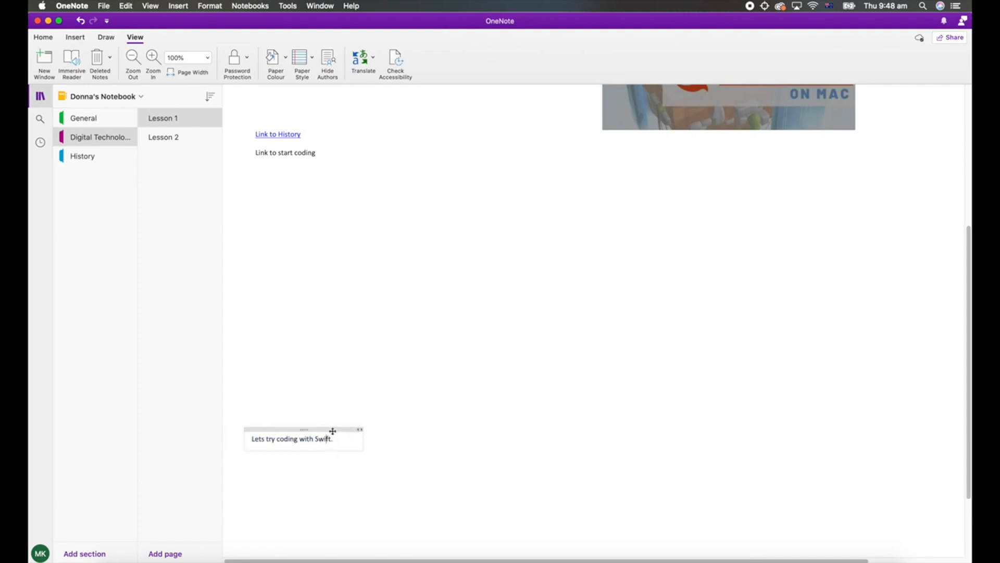
right_click(334, 433)
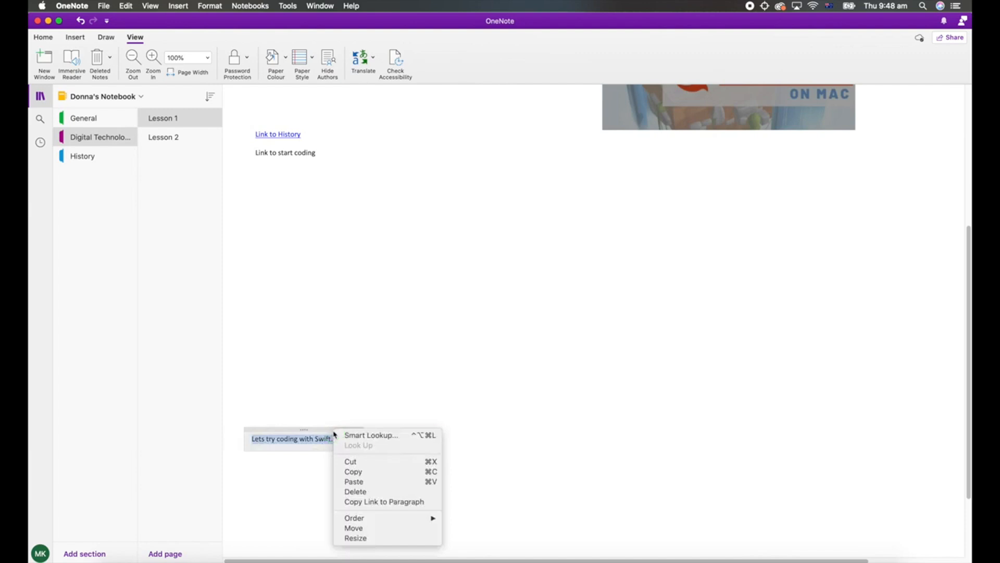
left_click(396, 503)
Turn the "Link to start coding" text into a hyperlink using the copied paragraph link as its address.
scroll(393, 497, "up", 3)
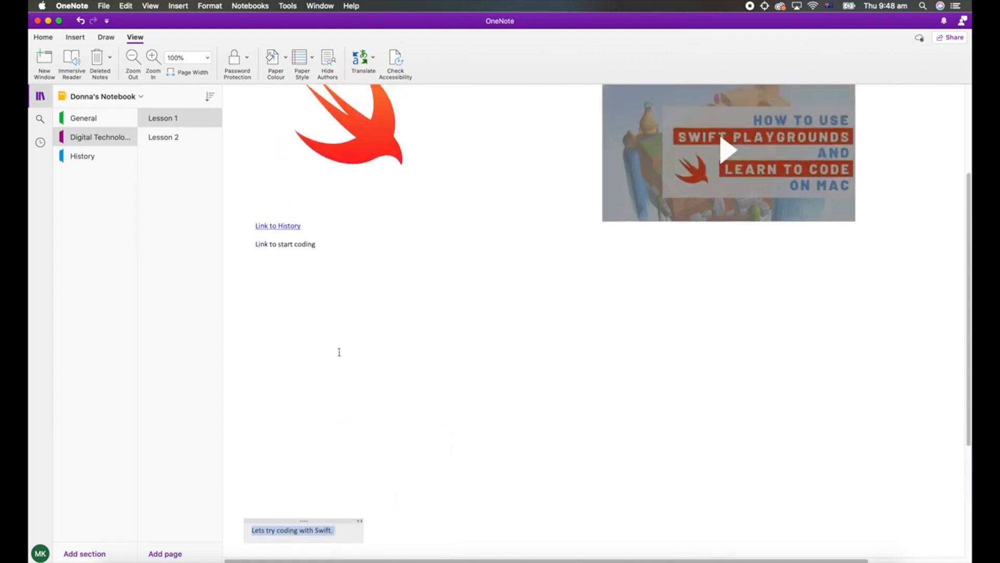
left_click(293, 244)
left_click_drag(318, 243, 252, 244)
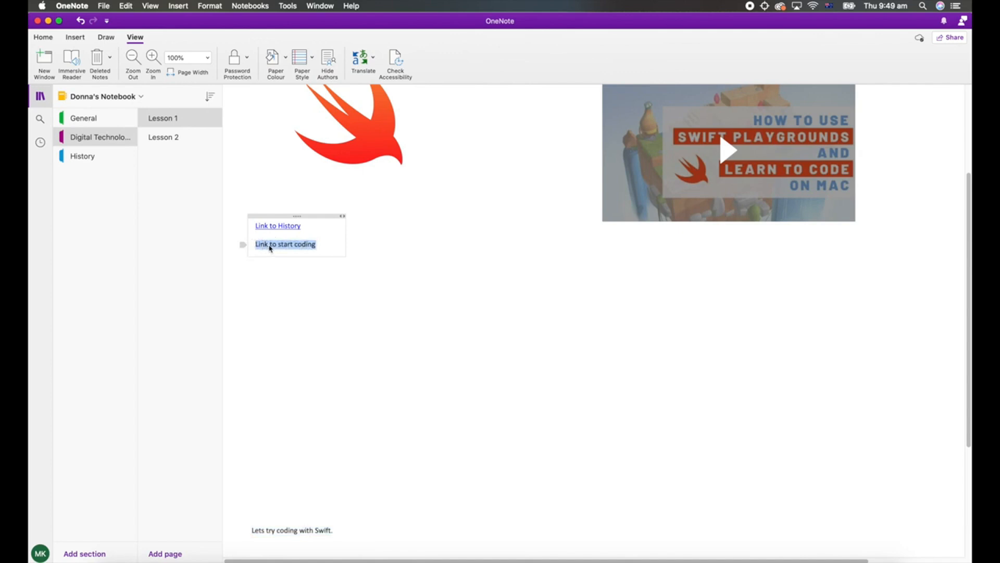
right_click(281, 248)
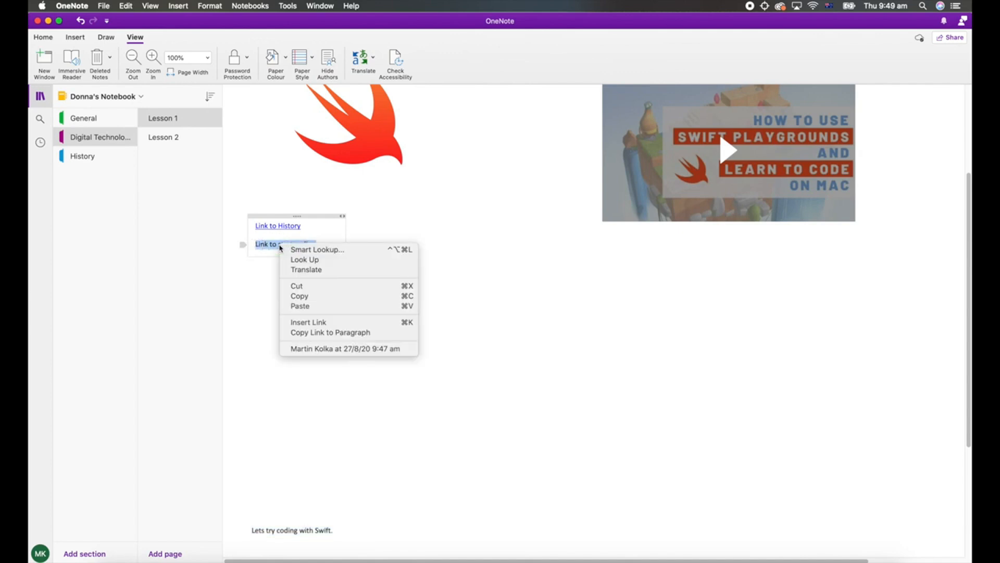
left_click(321, 324)
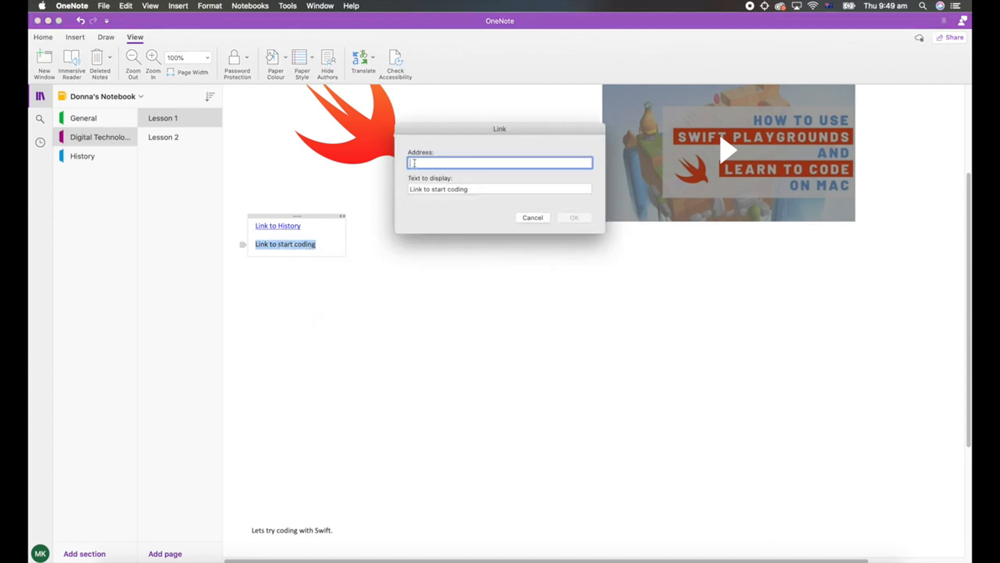
right_click(414, 163)
left_click(426, 184)
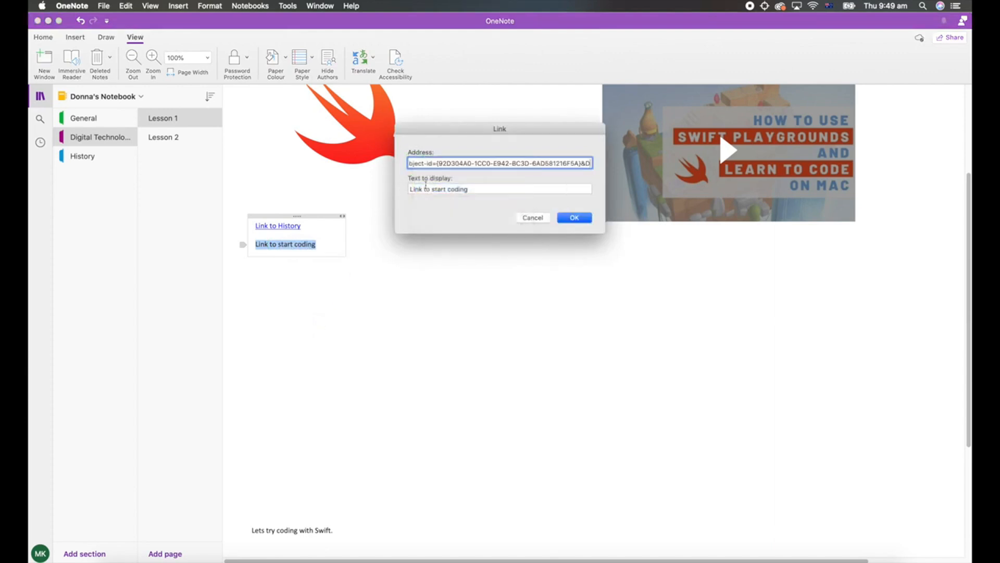
left_click(575, 219)
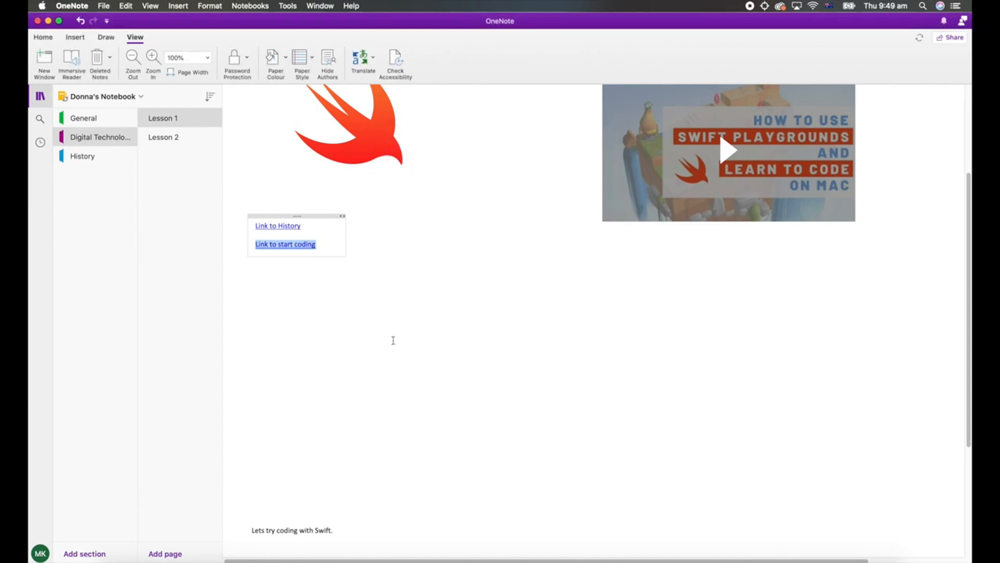
Test the "Link to start coding" hyperlink and return to the beginning of the Lesson 1 page.
scroll(394, 344, "up", 3)
scroll(417, 347, "up", 3)
left_click(539, 176)
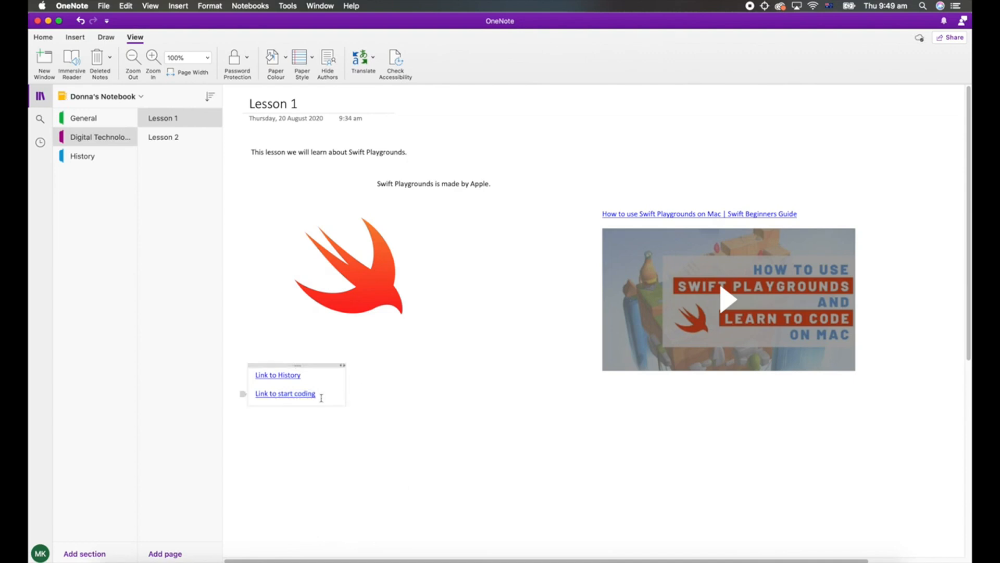
left_click(288, 394)
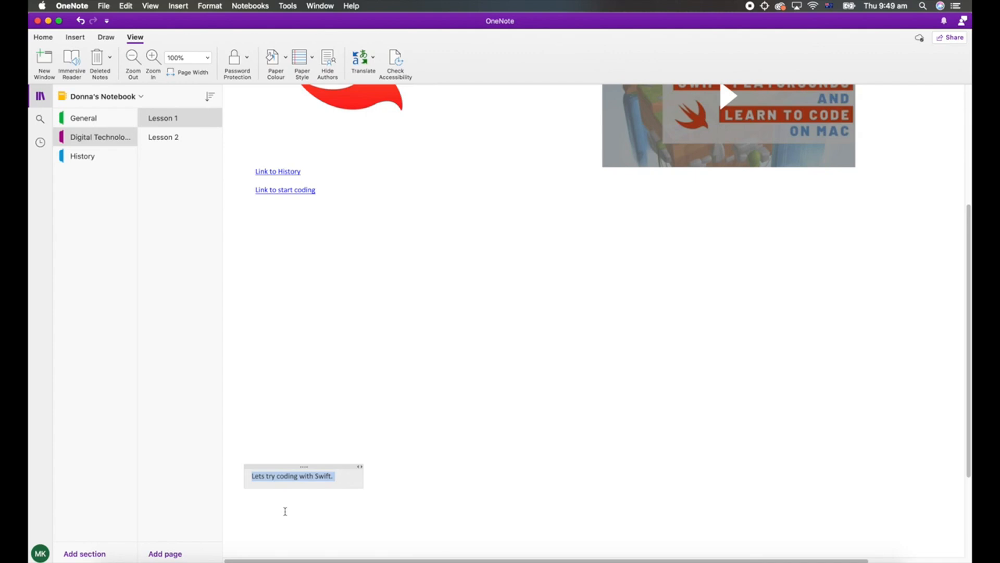
scroll(285, 511, "up", 5)
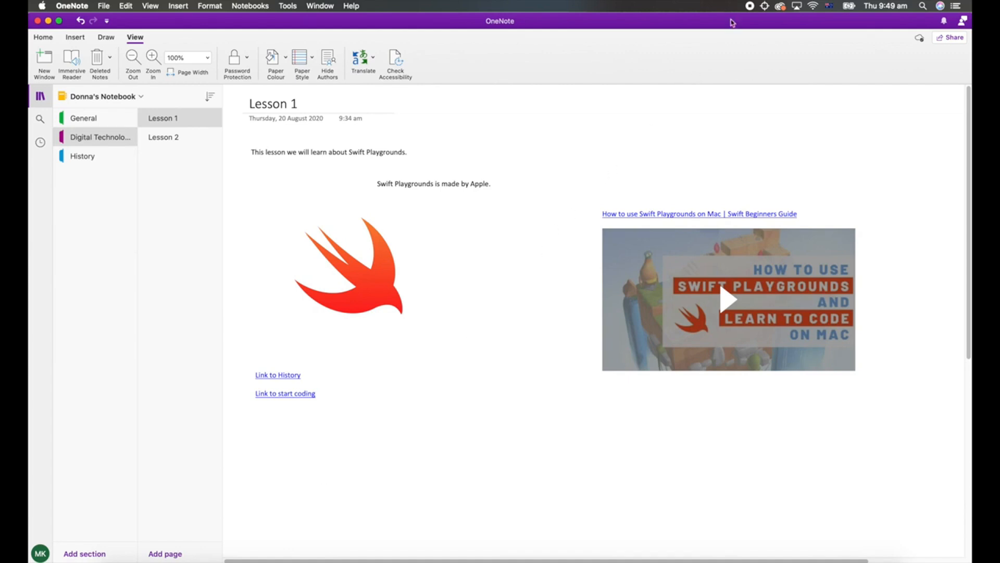
left_click(750, 6)
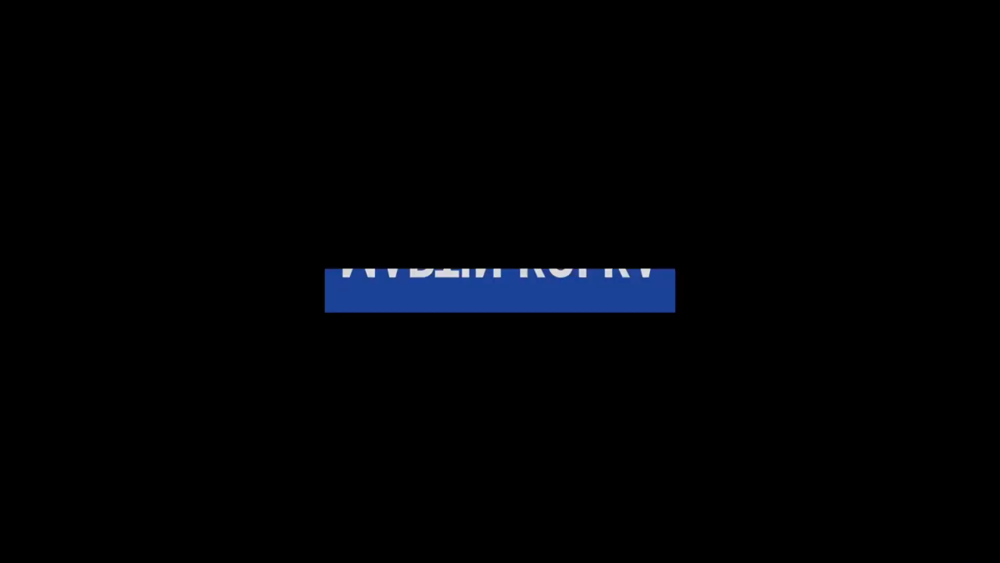